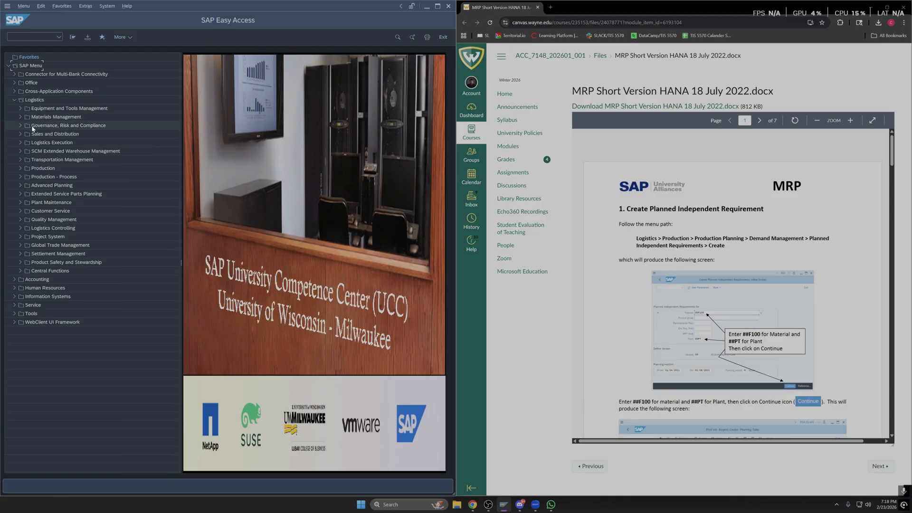
Step: Open the Create transaction for planned independent requirements under Logistics > Production > Production Planning > Demand Management
{"action": "left_click", "coordinate": [20, 168]}
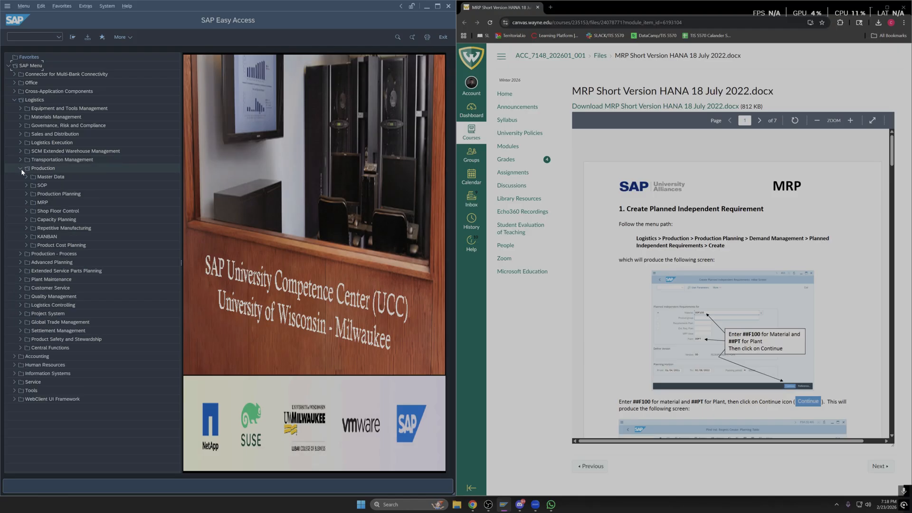
{"action": "left_click", "coordinate": [26, 194]}
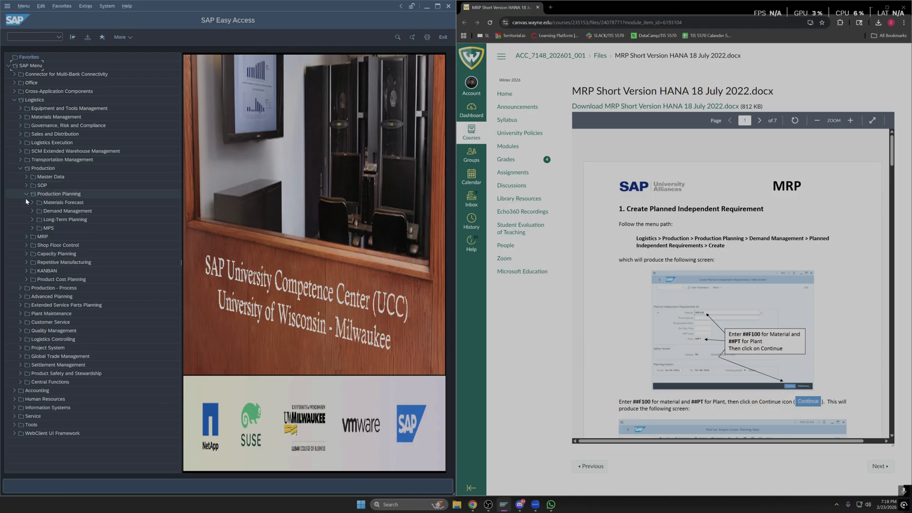
{"action": "left_click", "coordinate": [33, 212]}
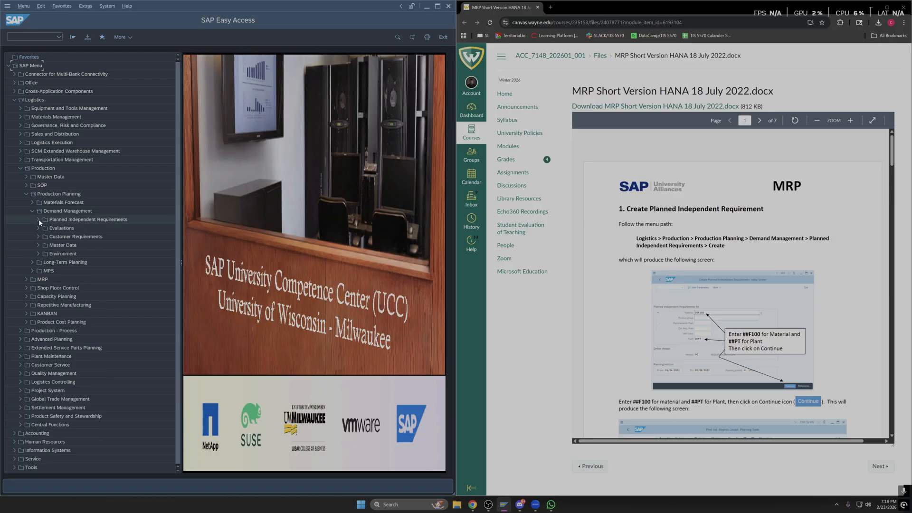
{"action": "left_click", "coordinate": [39, 220]}
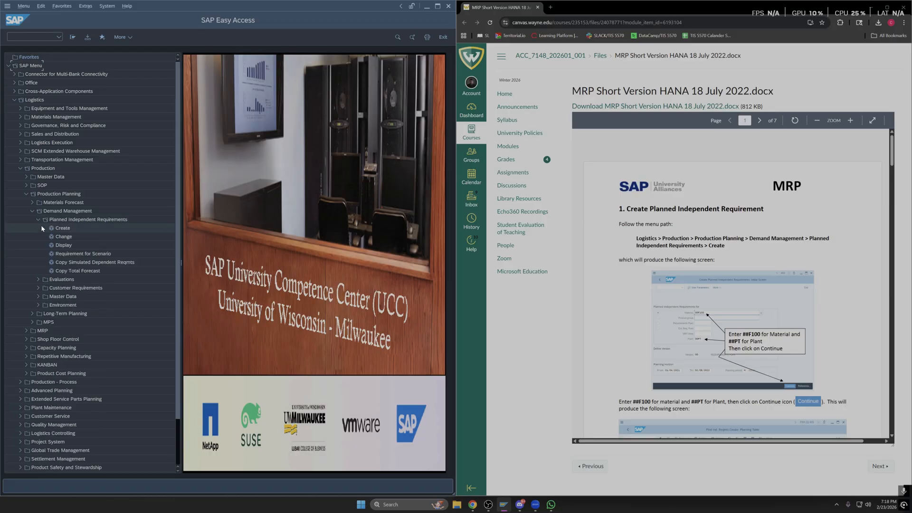
{"action": "double_click", "coordinate": [39, 230]}
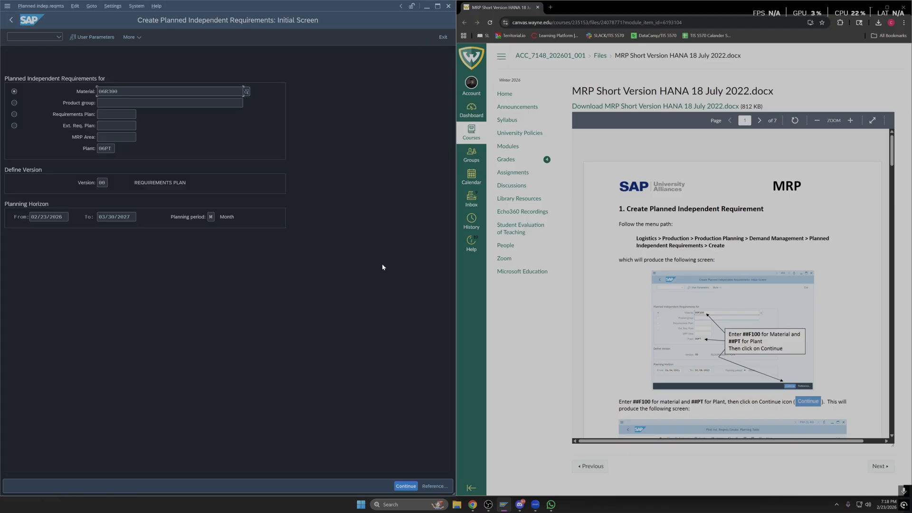
Step: Set the material for the planned independent requirements to 06F100
{"action": "scroll", "coordinate": [709, 320], "scroll_direction": "down", "scroll_amount": 1}
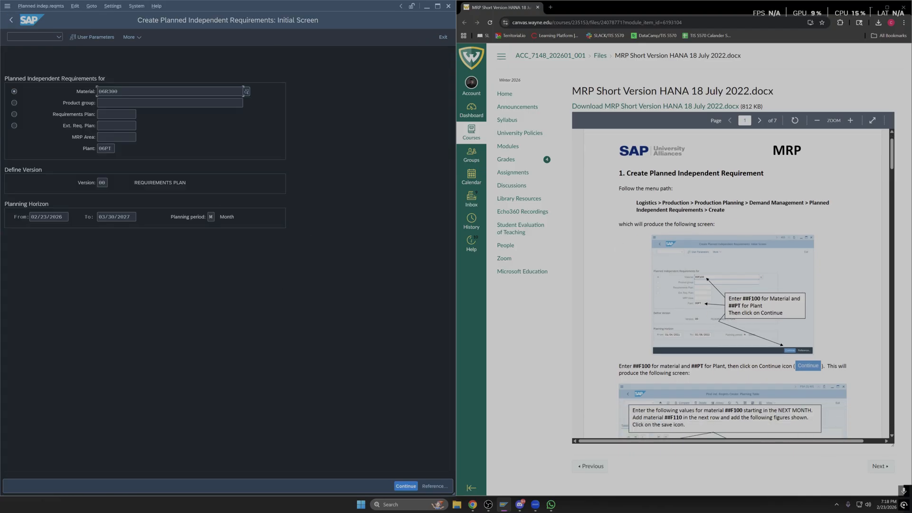
{"action": "left_click", "coordinate": [749, 298]}
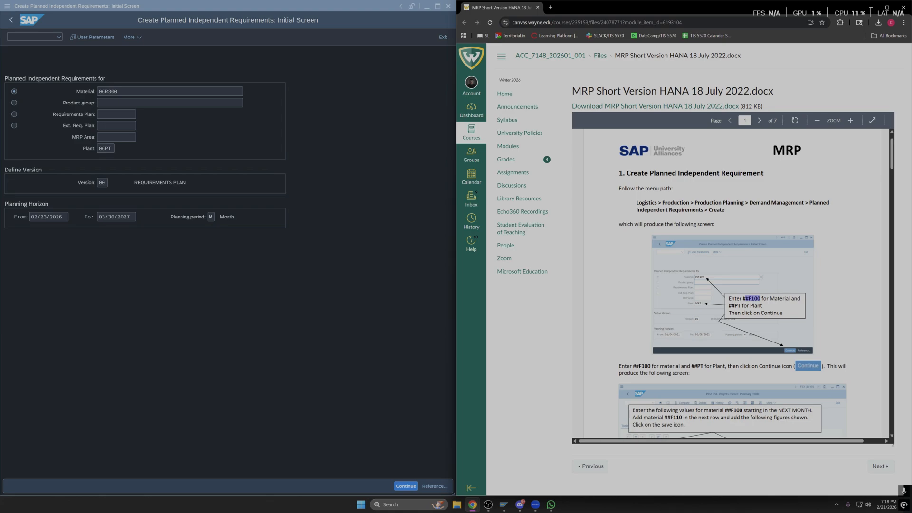
{"action": "left_click", "coordinate": [243, 90]}
{"action": "type", "text": "06"}
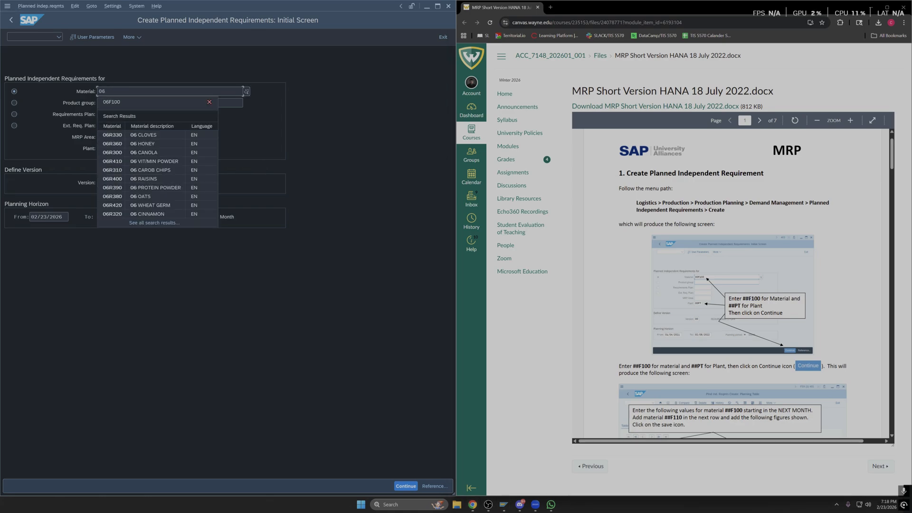
{"action": "type", "text": "F100"}
{"action": "key", "text": "Return"}
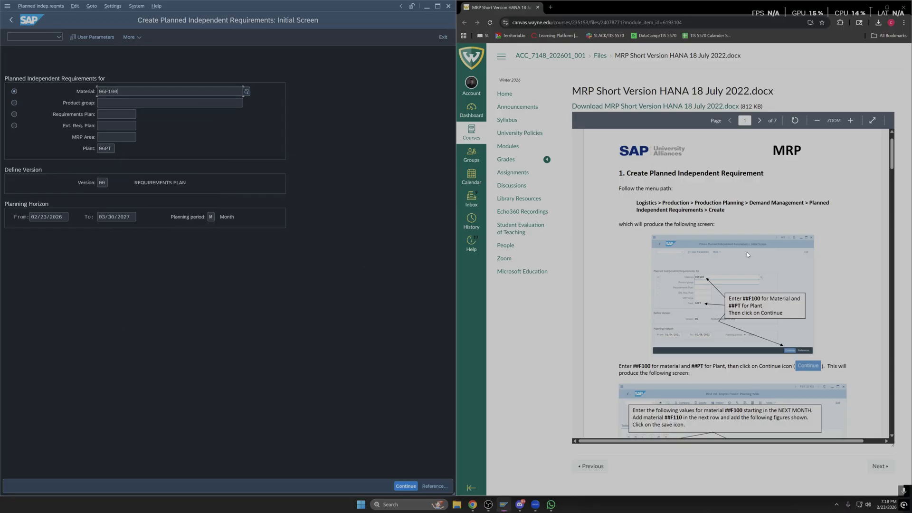
Step: Set the plant to 06PT and continue to the planning table
{"action": "left_click", "coordinate": [106, 148]}
{"action": "double_click", "coordinate": [107, 148]}
{"action": "key", "text": "BackSpace"}
{"action": "type", "text": "06PT"}
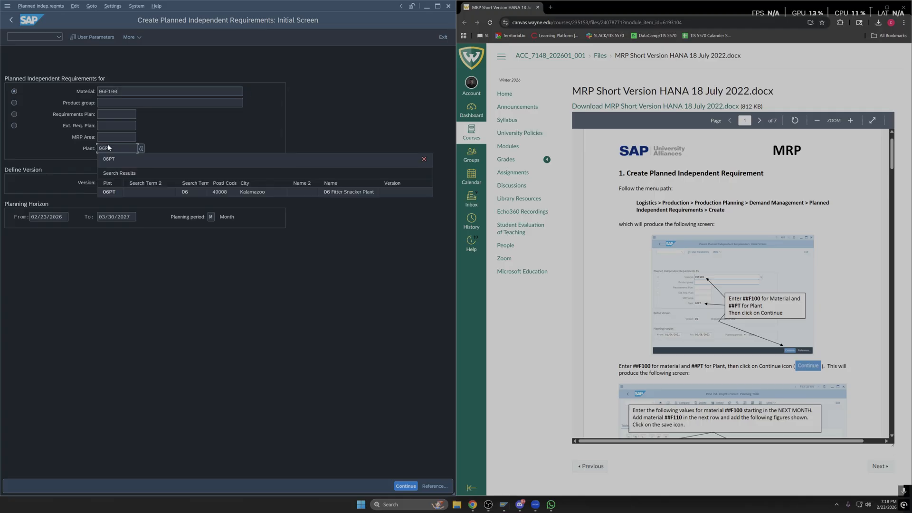
{"action": "left_click", "coordinate": [285, 312]}
{"action": "scroll", "coordinate": [893, 282], "scroll_direction": "down", "scroll_amount": 1}
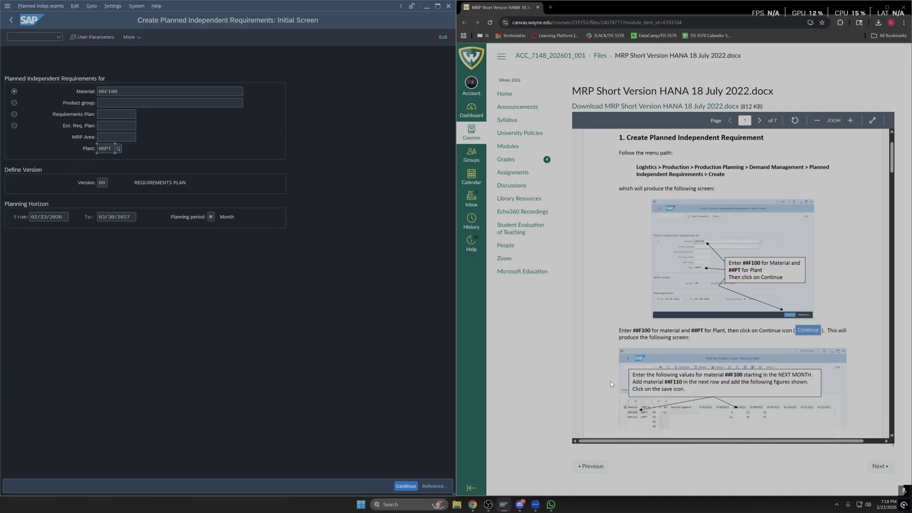
{"action": "left_click", "coordinate": [406, 485]}
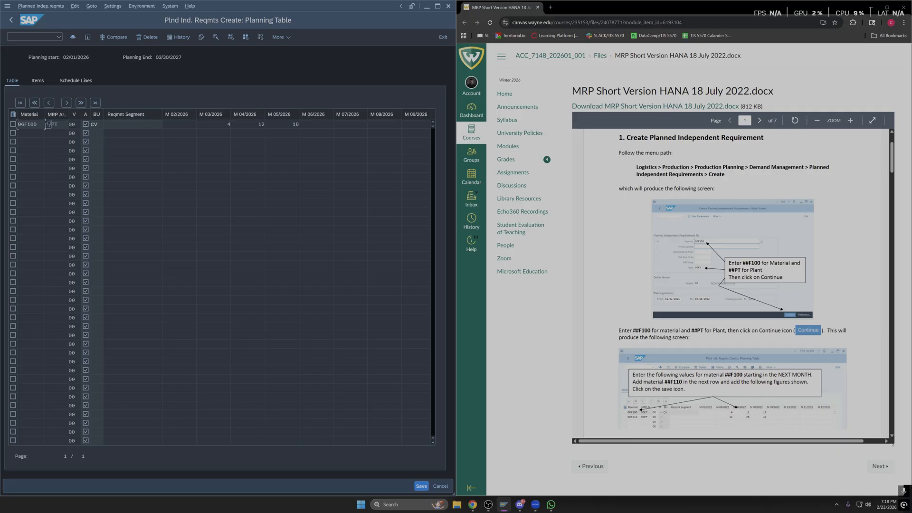
Step: Add material 06F110 with MRP area 06PT in the second row of the planning table
{"action": "scroll", "coordinate": [663, 275], "scroll_direction": "down", "scroll_amount": 3}
{"action": "key", "text": "ctrl+plus"}
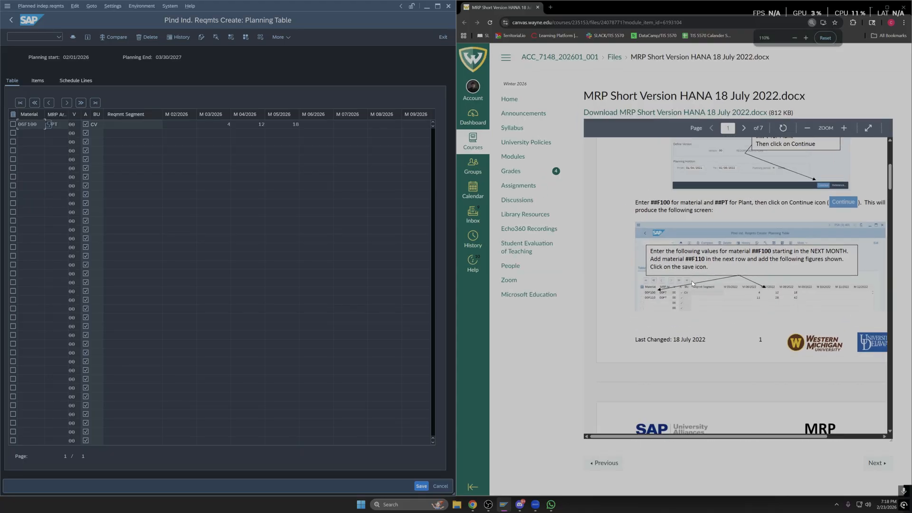
{"action": "left_click_drag", "start_coordinate": [683, 436], "coordinate": [702, 436]}
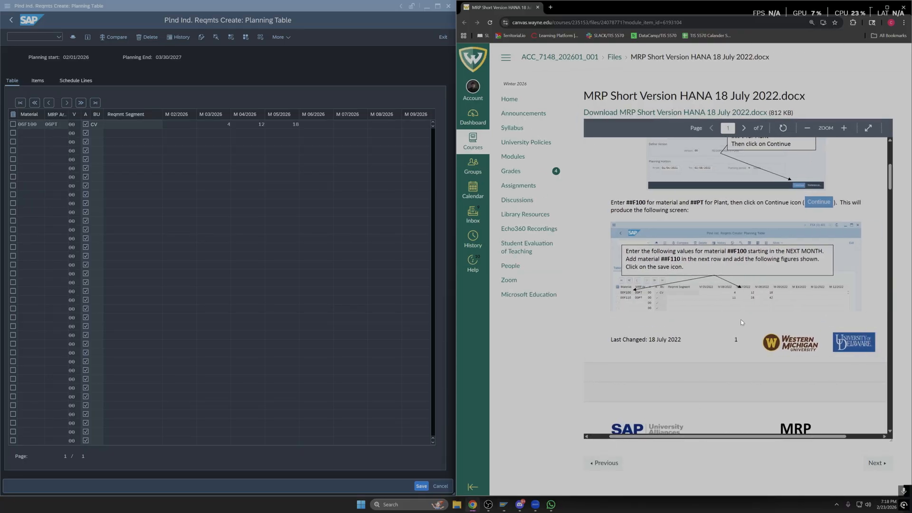
{"action": "left_click", "coordinate": [30, 133]}
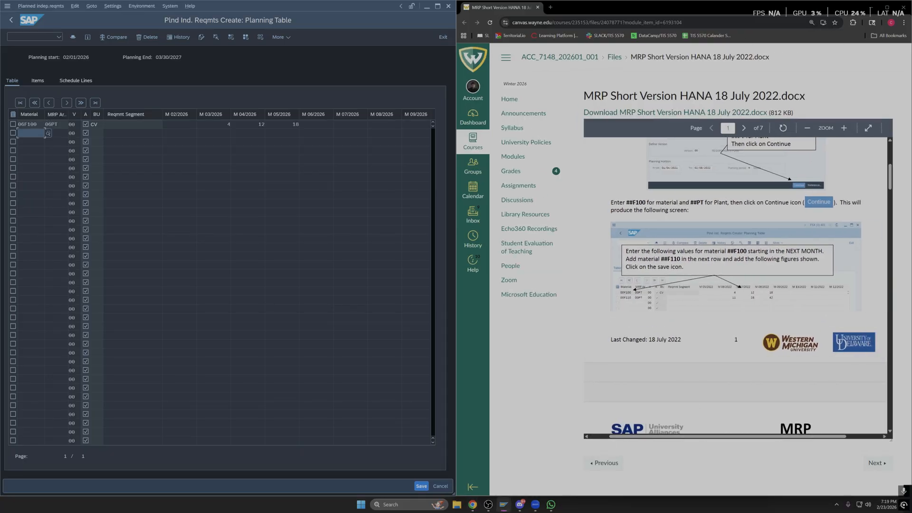
{"action": "type", "text": "06dfF"}
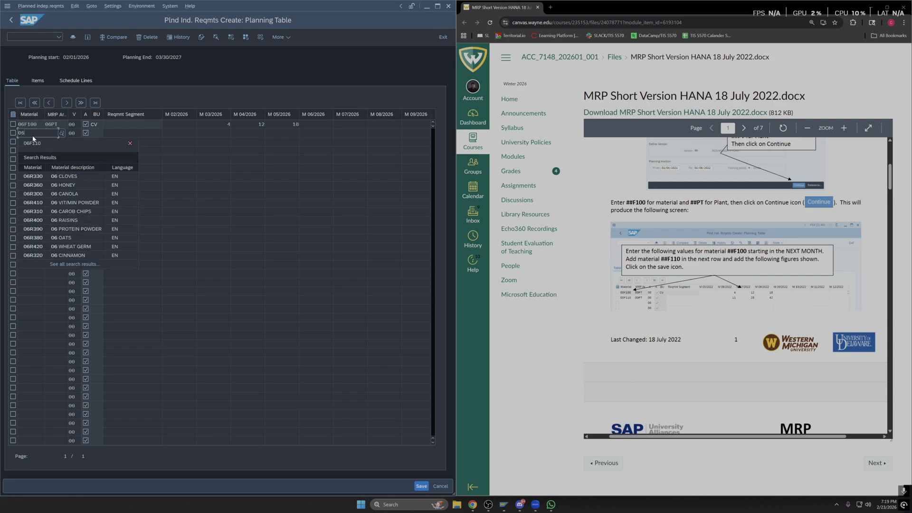
{"action": "type", "text": "110"}
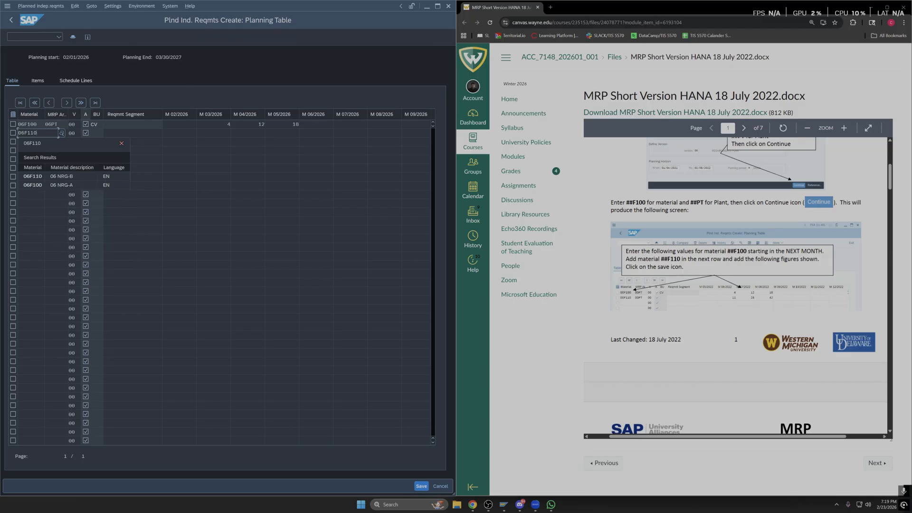
{"action": "left_click", "coordinate": [234, 94]}
{"action": "key", "text": "Tab"}
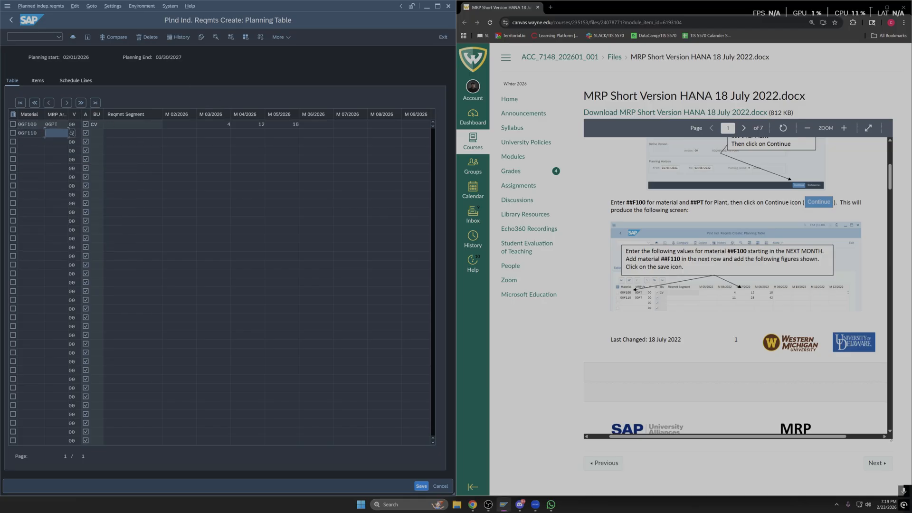
{"action": "type", "text": "0"}
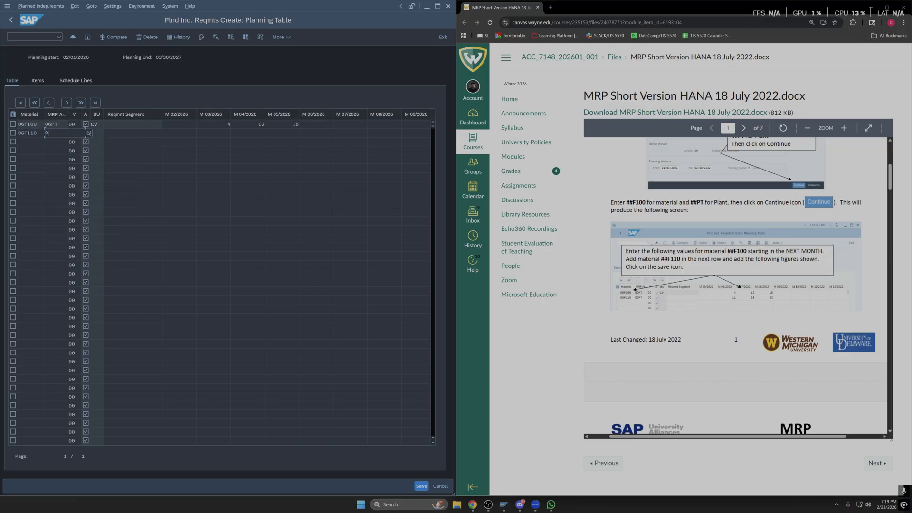
{"action": "type", "text": "6PT"}
{"action": "key", "text": "Return"}
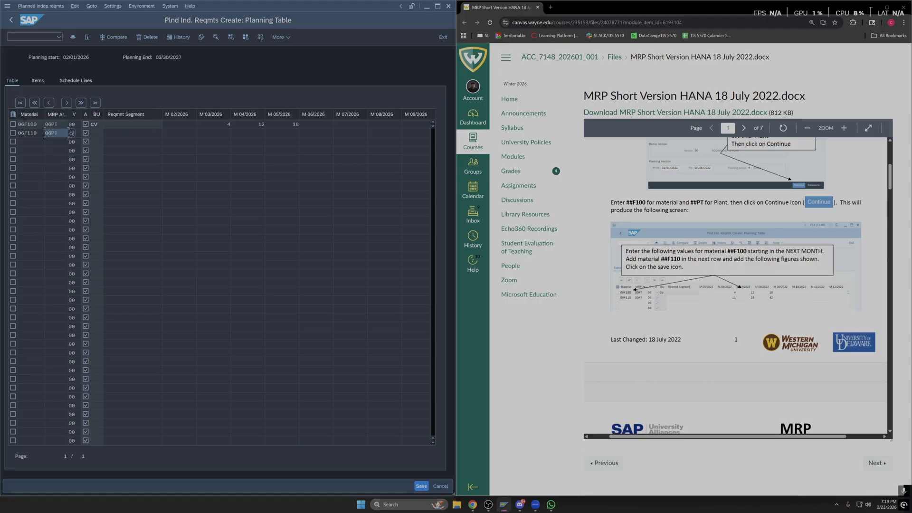
Step: Enter planned quantities of 11, 28 and 42 for material 06F110 in months 03/2026, 04/2026 and 05/2026
{"action": "left_click", "coordinate": [219, 125]}
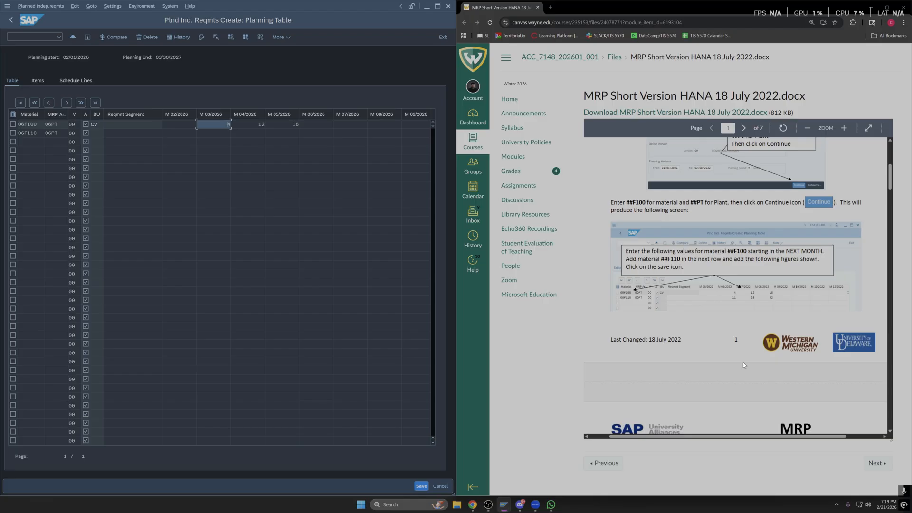
{"action": "left_click_drag", "start_coordinate": [695, 251], "coordinate": [787, 250]}
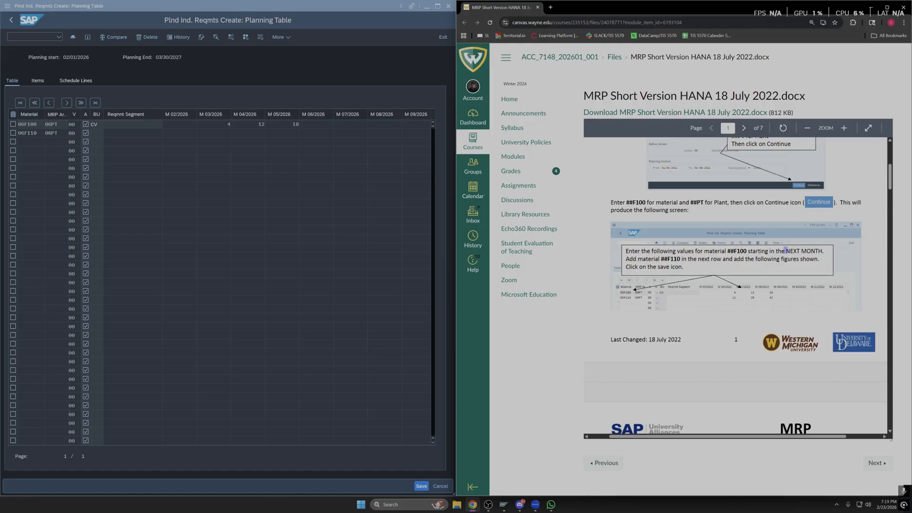
{"action": "left_click", "coordinate": [213, 133]}
{"action": "type", "text": "11"}
{"action": "key", "text": "Tab"}
{"action": "type", "text": "2"}
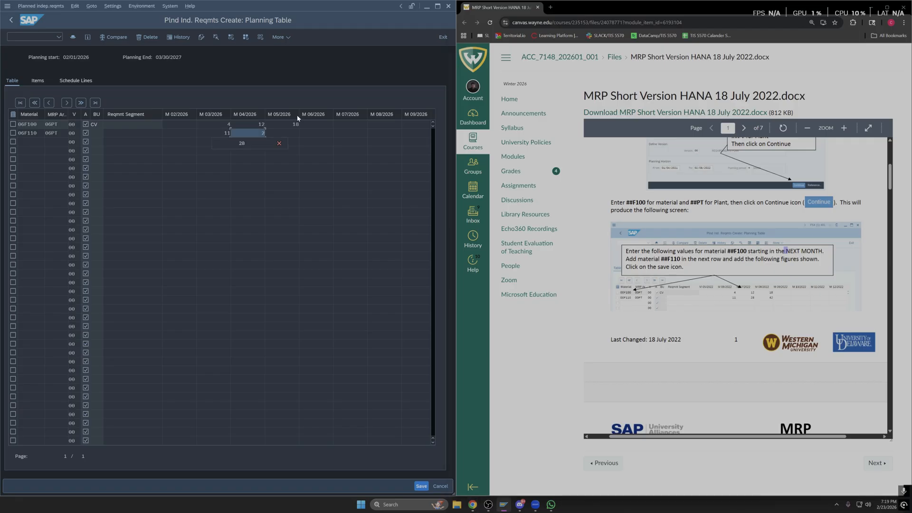
{"action": "key", "text": "Tab"}
{"action": "type", "text": "42"}
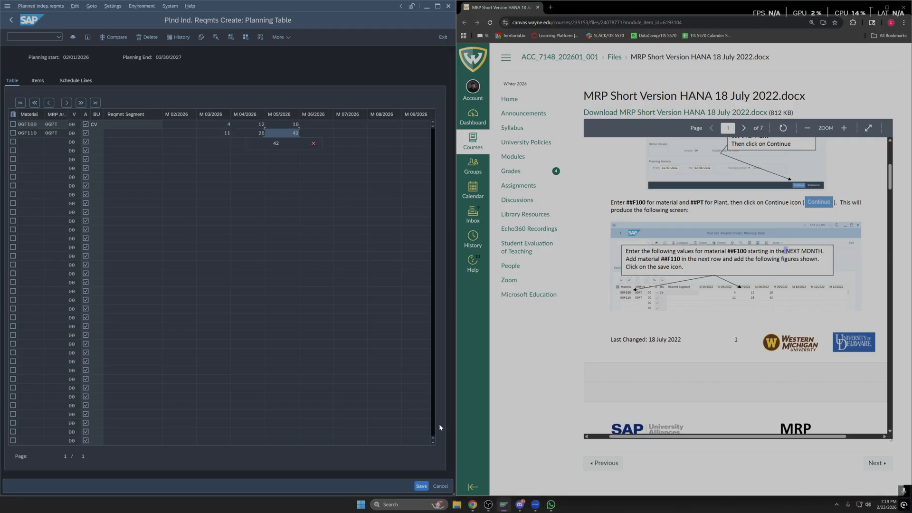
Step: Exit the planning table with the requirements saved and return to the SAP Easy Access screen
{"action": "left_click", "coordinate": [551, 505]}
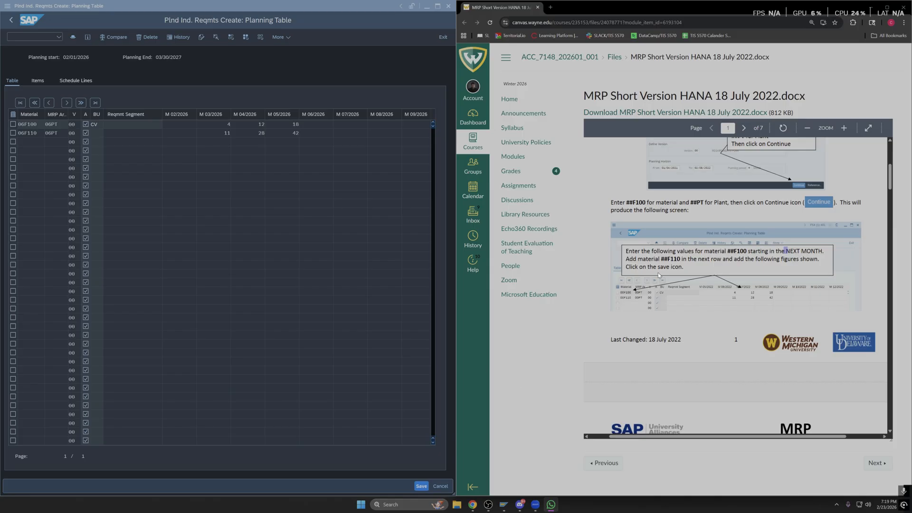
{"action": "scroll", "coordinate": [713, 284], "scroll_direction": "down", "scroll_amount": 5}
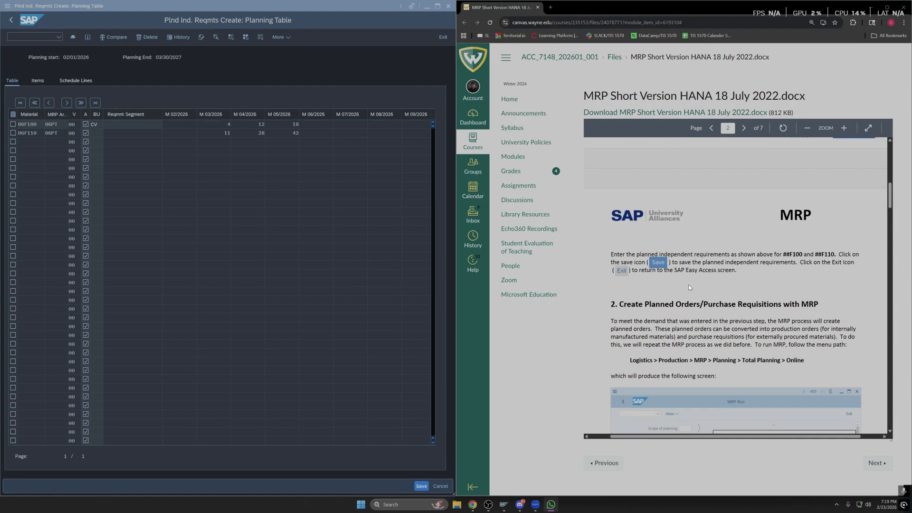
{"action": "left_click", "coordinate": [503, 505]}
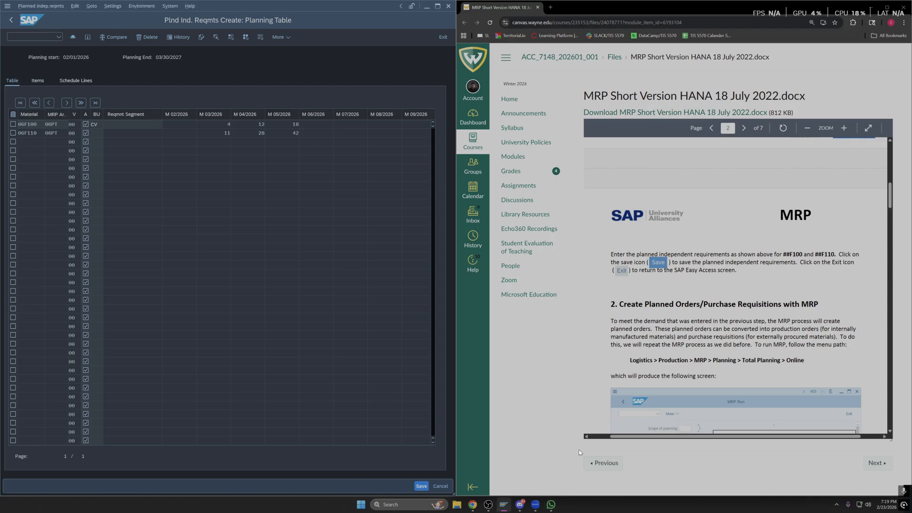
{"action": "left_click", "coordinate": [445, 37]}
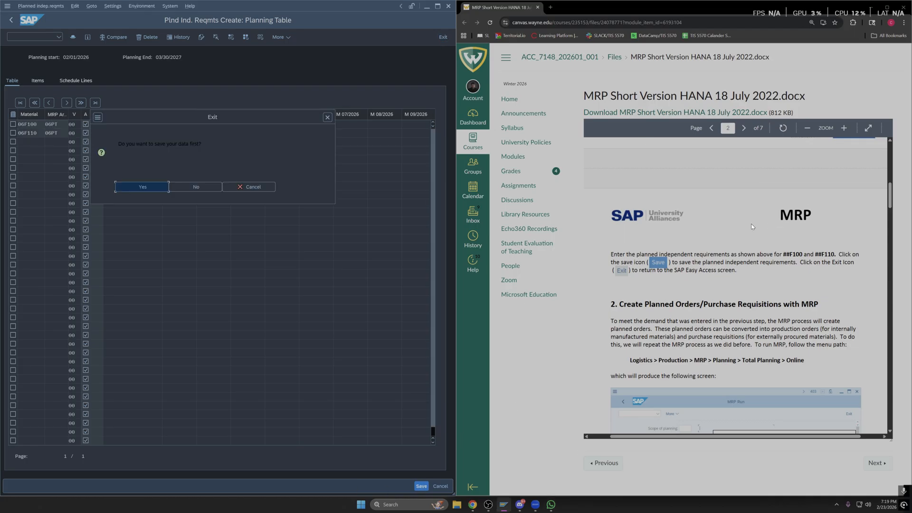
{"action": "scroll", "coordinate": [643, 246], "scroll_direction": "up", "scroll_amount": 4}
{"action": "scroll", "coordinate": [701, 260], "scroll_direction": "down", "scroll_amount": 3}
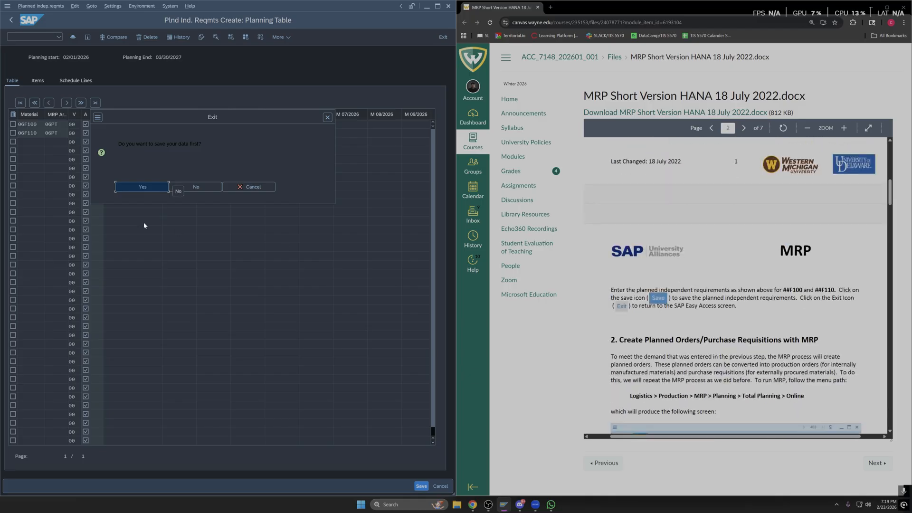
{"action": "left_click", "coordinate": [142, 189]}
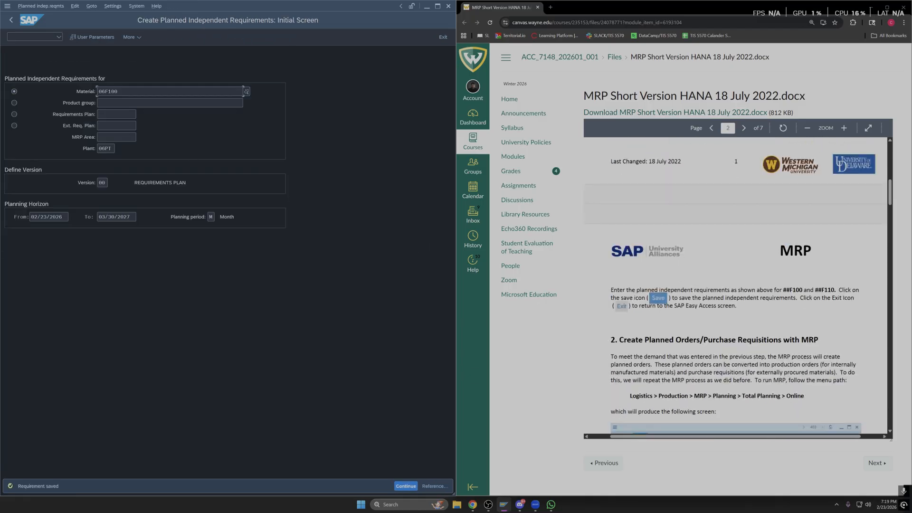
{"action": "left_click", "coordinate": [442, 37]}
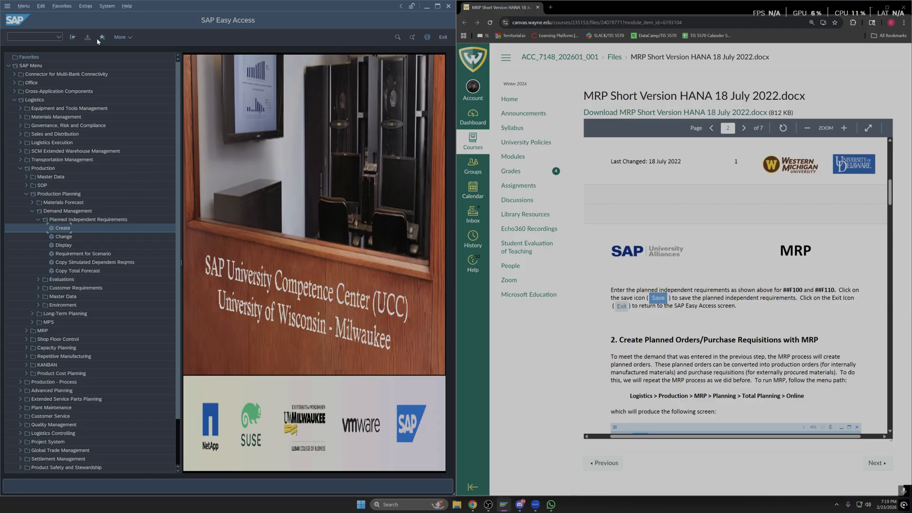
Step: Collapse the expanded tree and open the online Total Planning transaction under Logistics > Production > MRP > Planning
{"action": "left_click", "coordinate": [73, 37]}
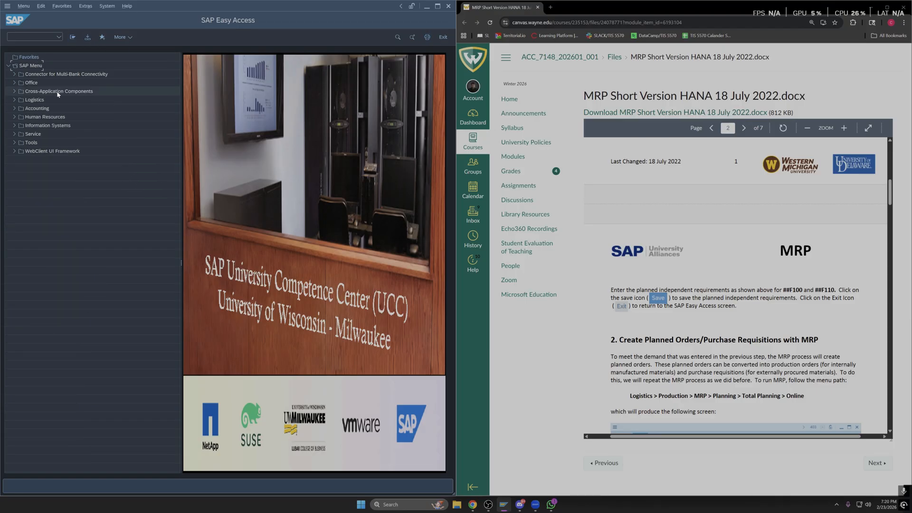
{"action": "scroll", "coordinate": [575, 272], "scroll_direction": "down", "scroll_amount": 3}
{"action": "left_click_drag", "start_coordinate": [618, 269], "coordinate": [807, 270]}
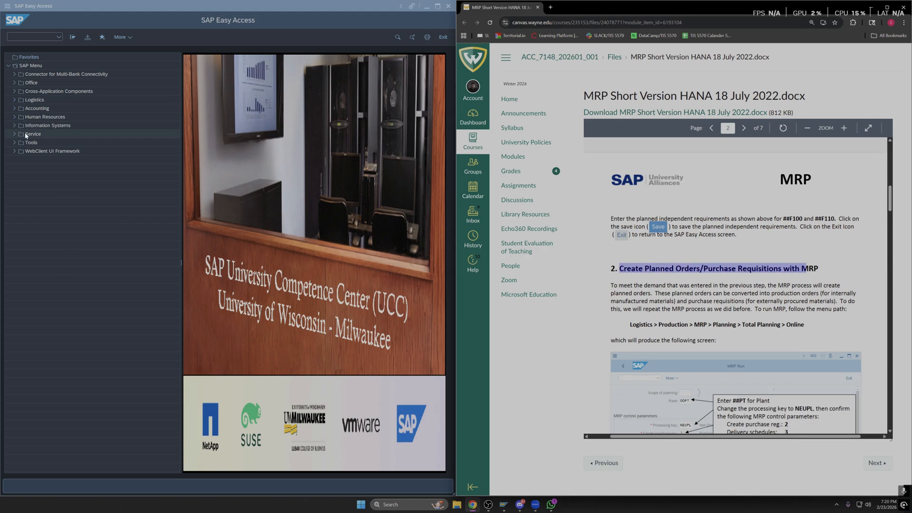
{"action": "left_click", "coordinate": [19, 101]}
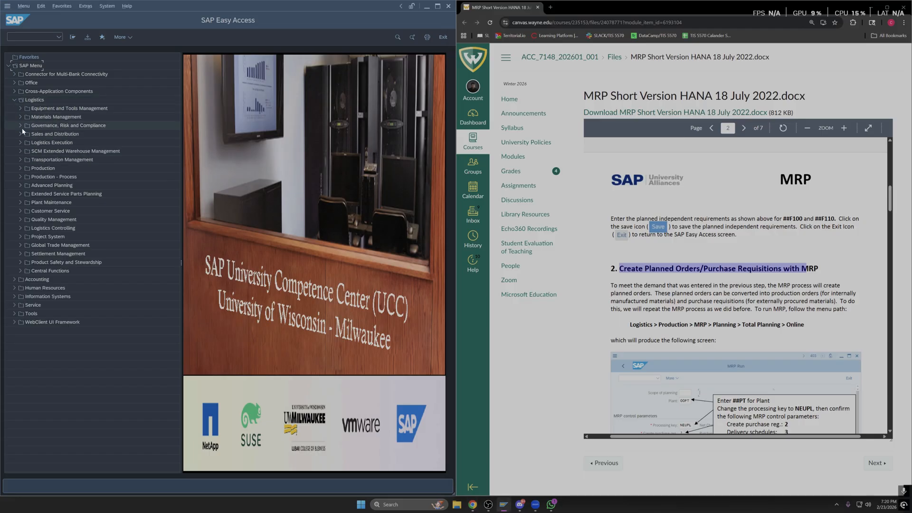
{"action": "left_click", "coordinate": [20, 168]}
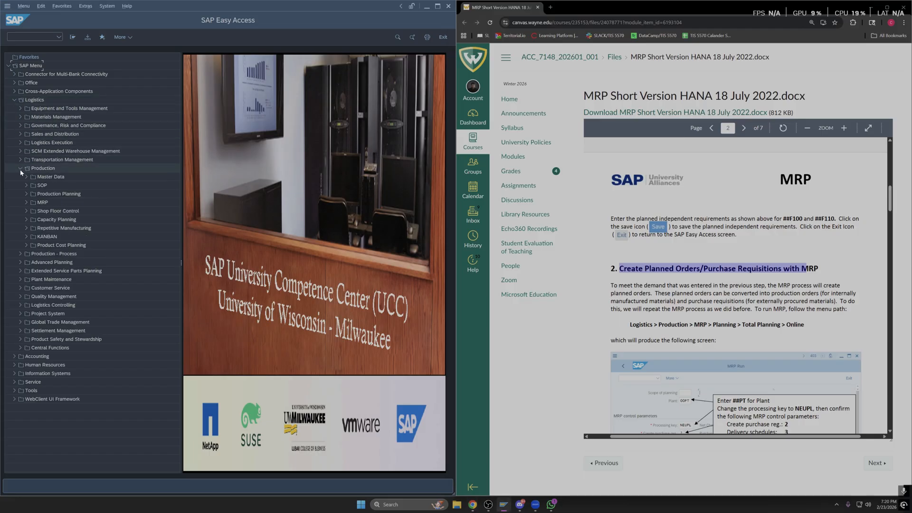
{"action": "left_click", "coordinate": [26, 202]}
{"action": "left_click", "coordinate": [32, 211]}
{"action": "left_click", "coordinate": [38, 219]}
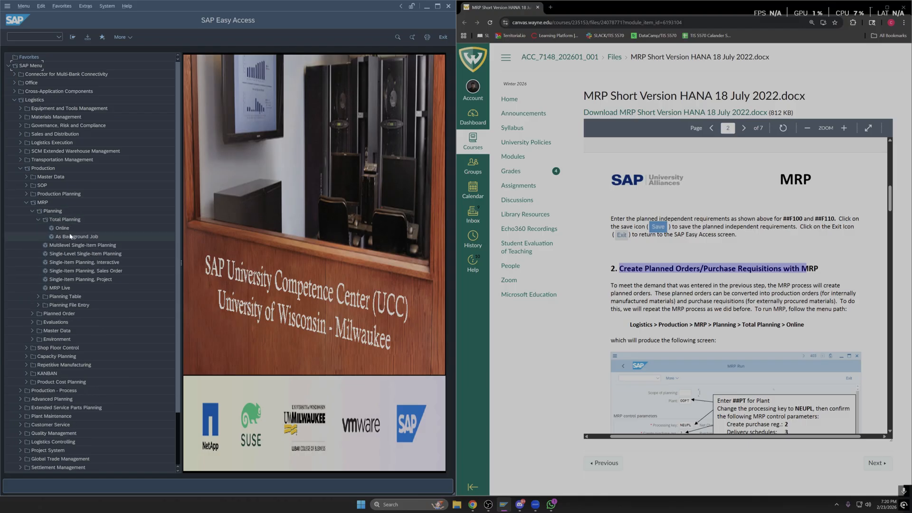
{"action": "double_click", "coordinate": [56, 229]}
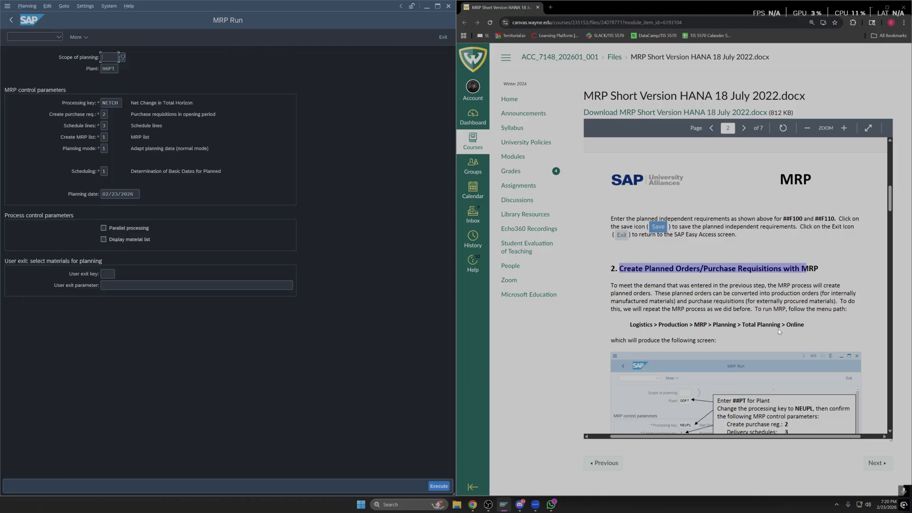
Step: Keep plant 06PT and set the MRP run's processing key to NEUPL
{"action": "scroll", "coordinate": [737, 285], "scroll_direction": "down", "scroll_amount": 3}
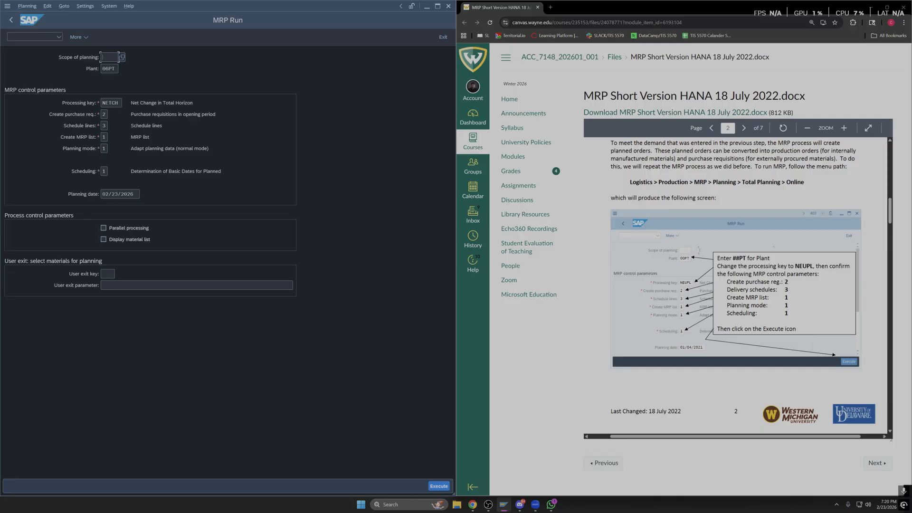
{"action": "double_click", "coordinate": [741, 258]}
{"action": "left_click", "coordinate": [109, 69]}
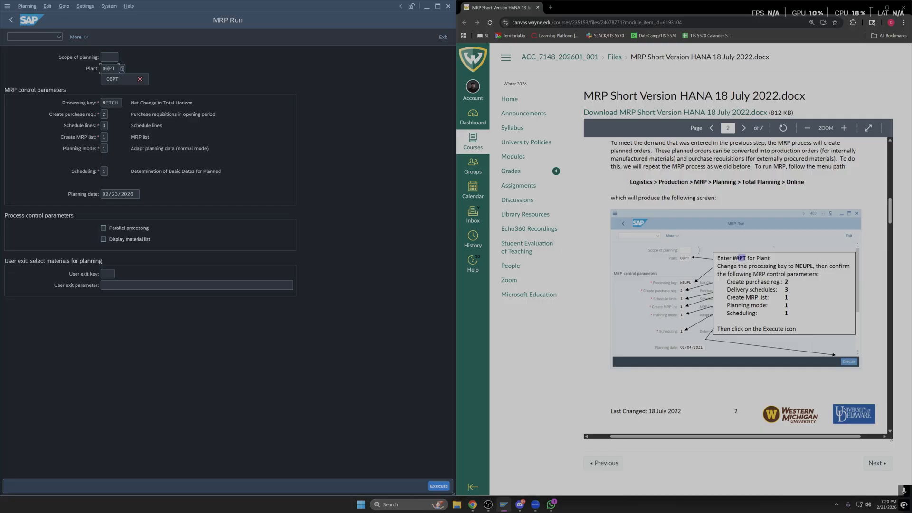
{"action": "left_click", "coordinate": [109, 69]}
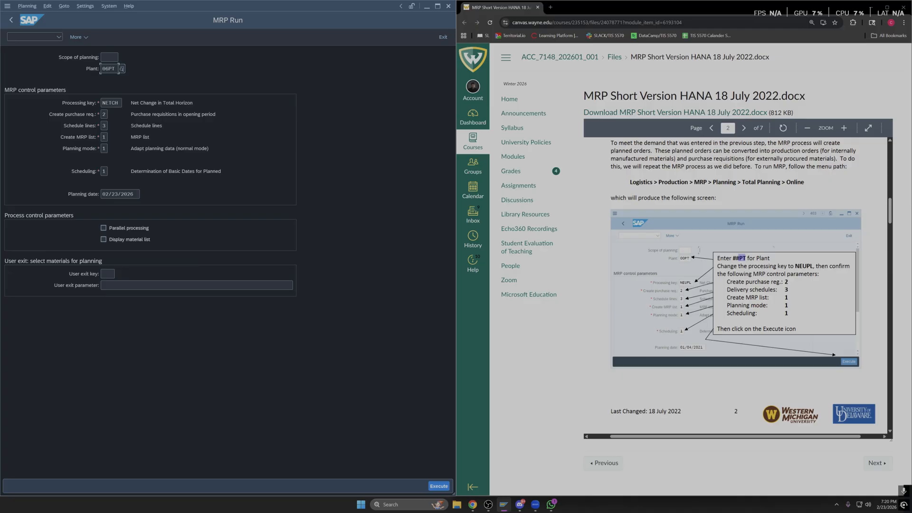
{"action": "left_click", "coordinate": [115, 101]}
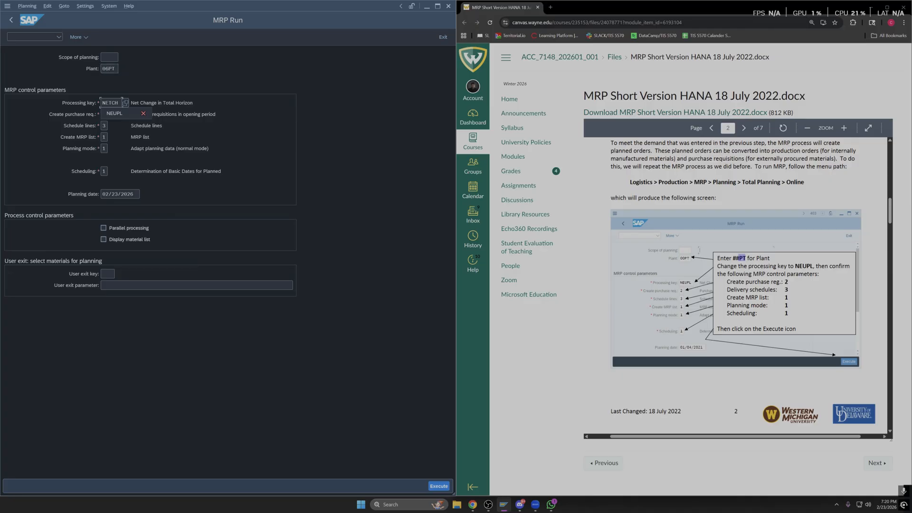
{"action": "key", "text": "BackSpace"}
{"action": "key", "text": "BackSpace"}
{"action": "key", "text": "BackSpace"}
{"action": "key", "text": "BackSpace"}
{"action": "key", "text": "BackSpace"}
{"action": "type", "text": "NE"}
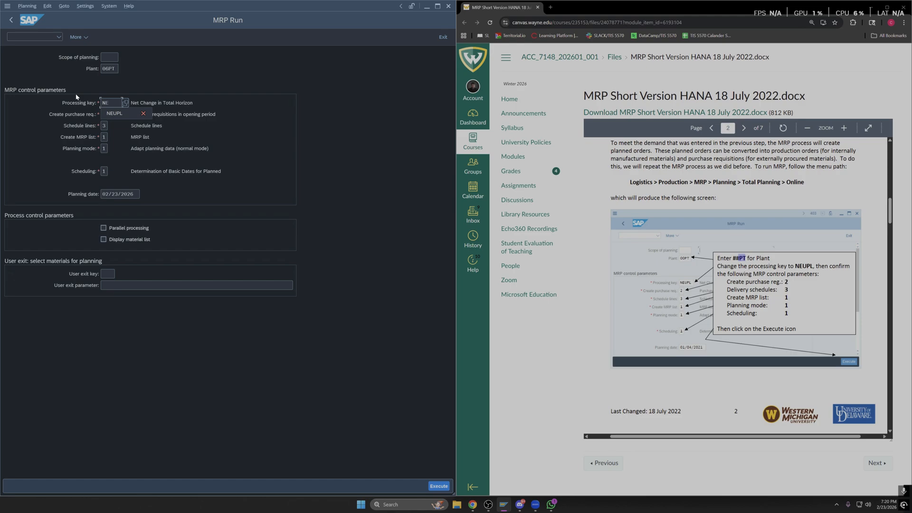
{"action": "type", "text": "UPL"}
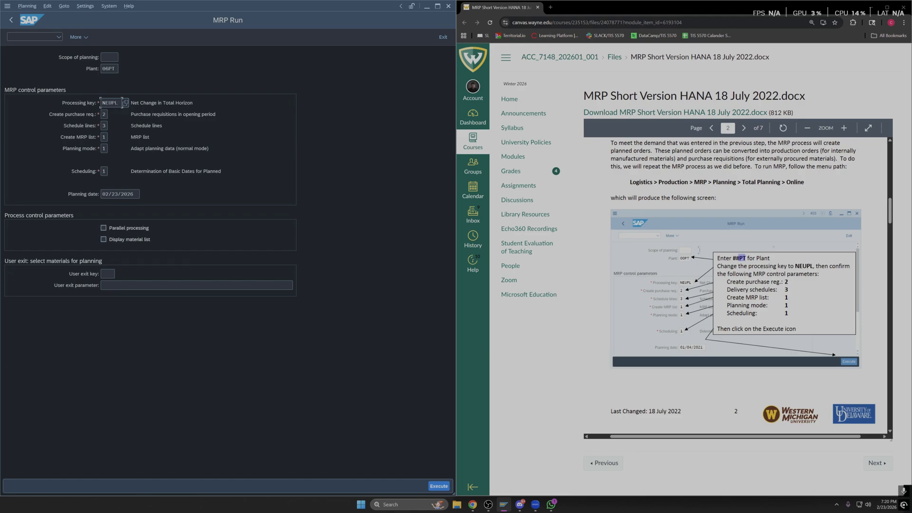
{"action": "double_click", "coordinate": [803, 266]}
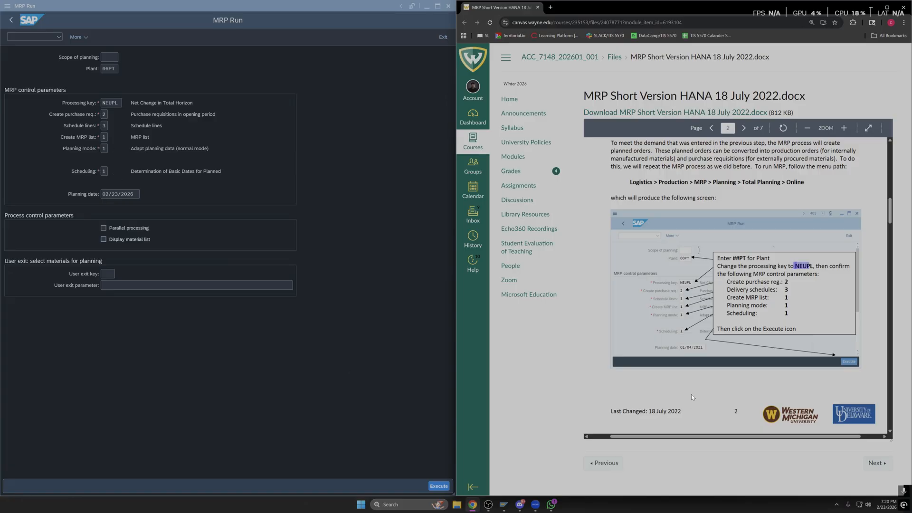
Step: Execute the MRP run with the entered parameters, accepting the warnings and confirming the start of the planning run
{"action": "scroll", "coordinate": [711, 398], "scroll_direction": "down", "scroll_amount": 3}
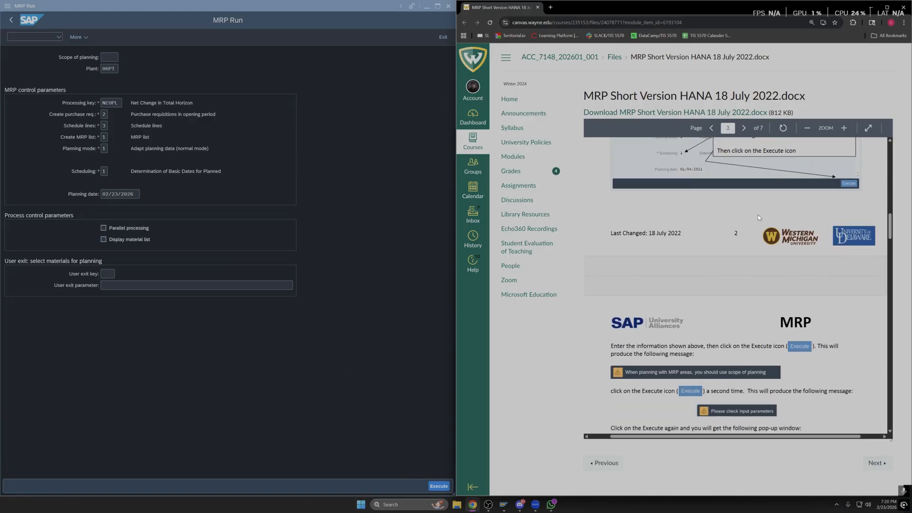
{"action": "left_click", "coordinate": [440, 487]}
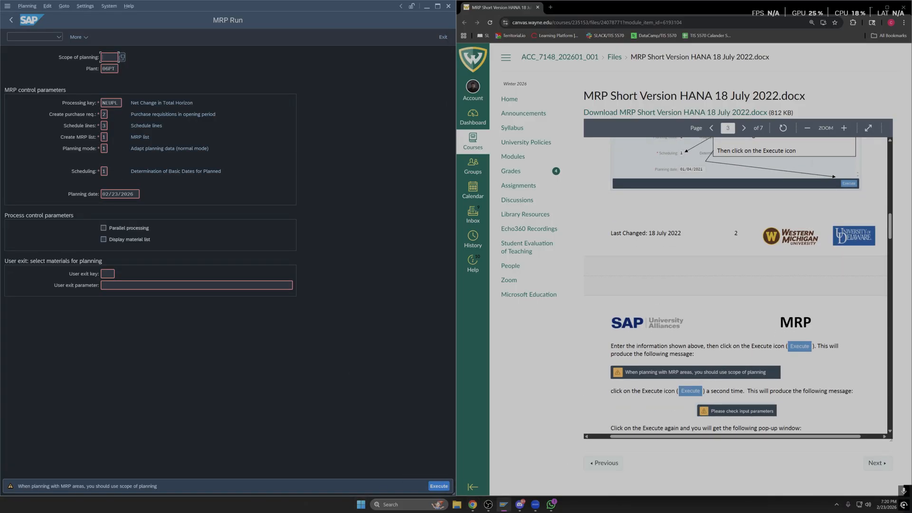
{"action": "left_click_drag", "start_coordinate": [18, 487], "coordinate": [109, 488]}
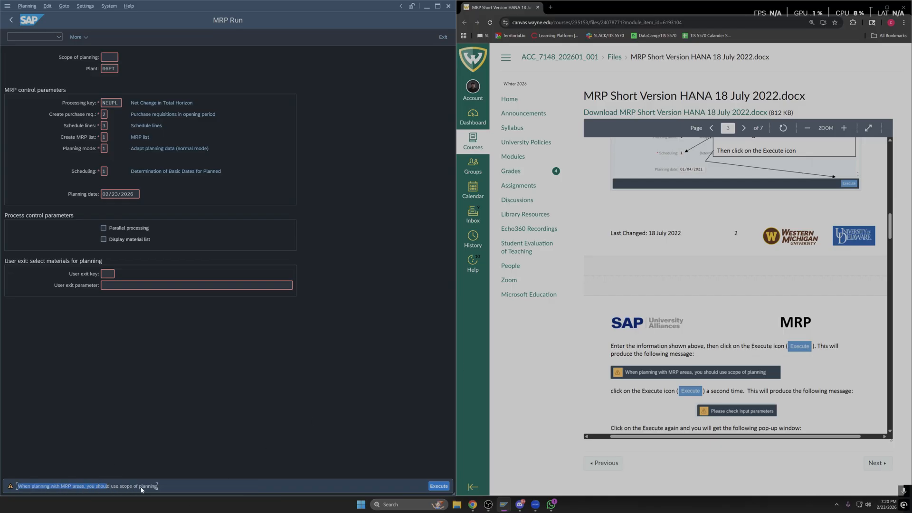
{"action": "left_click", "coordinate": [434, 486]}
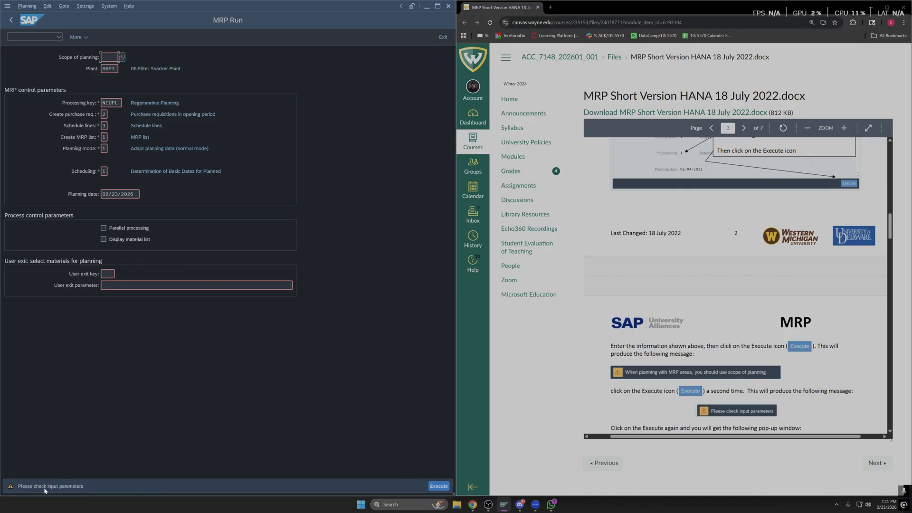
{"action": "left_click", "coordinate": [433, 487]}
{"action": "scroll", "coordinate": [652, 331], "scroll_direction": "down", "scroll_amount": 1}
{"action": "scroll", "coordinate": [653, 331], "scroll_direction": "down", "scroll_amount": 3}
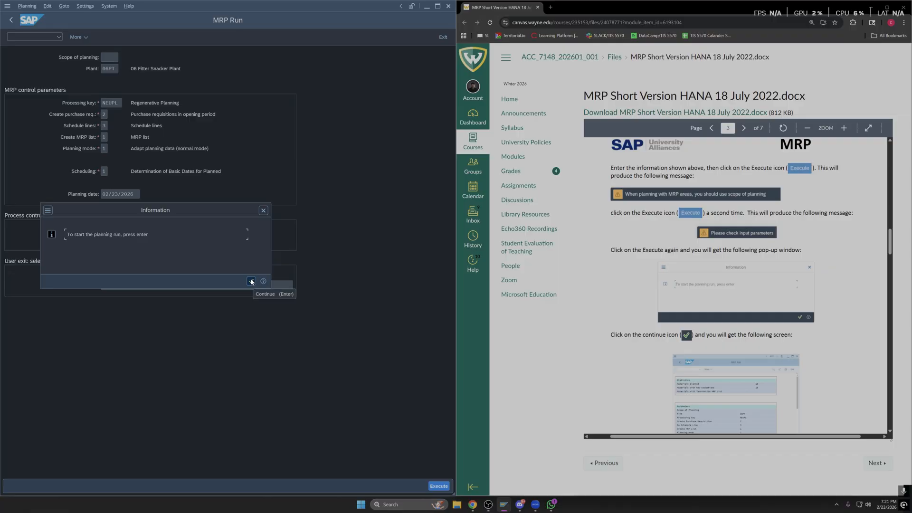
{"action": "scroll", "coordinate": [711, 323], "scroll_direction": "down", "scroll_amount": 2}
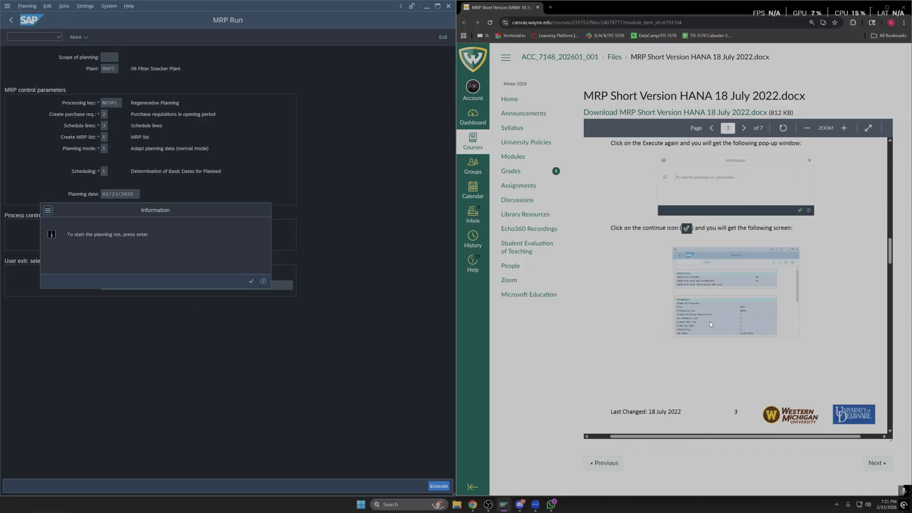
{"action": "key", "text": "Return"}
Step: Enlarge the exercise page and examine the sample MRP run result on page 3 of the instructions
{"action": "scroll", "coordinate": [620, 309], "scroll_direction": "down", "scroll_amount": 2}
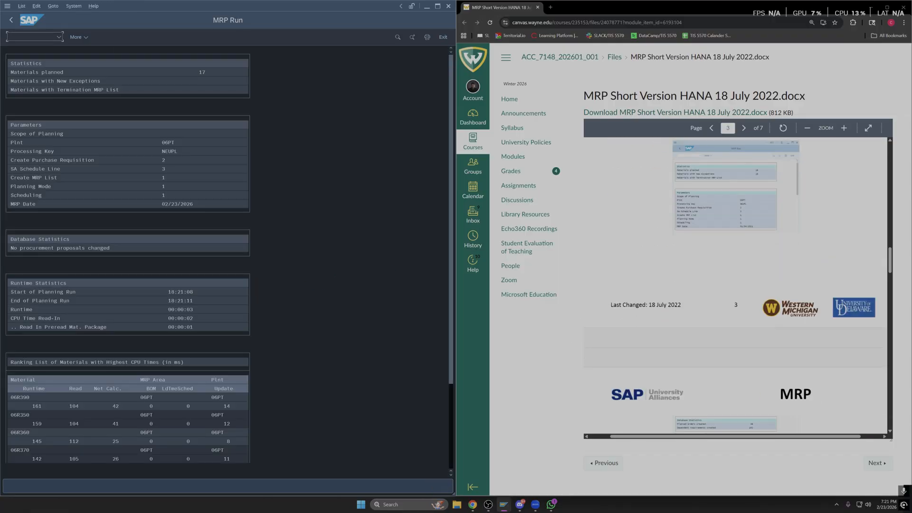
{"action": "scroll", "coordinate": [652, 298], "scroll_direction": "up", "scroll_amount": 2}
{"action": "scroll", "coordinate": [717, 259], "scroll_direction": "down", "scroll_amount": 2}
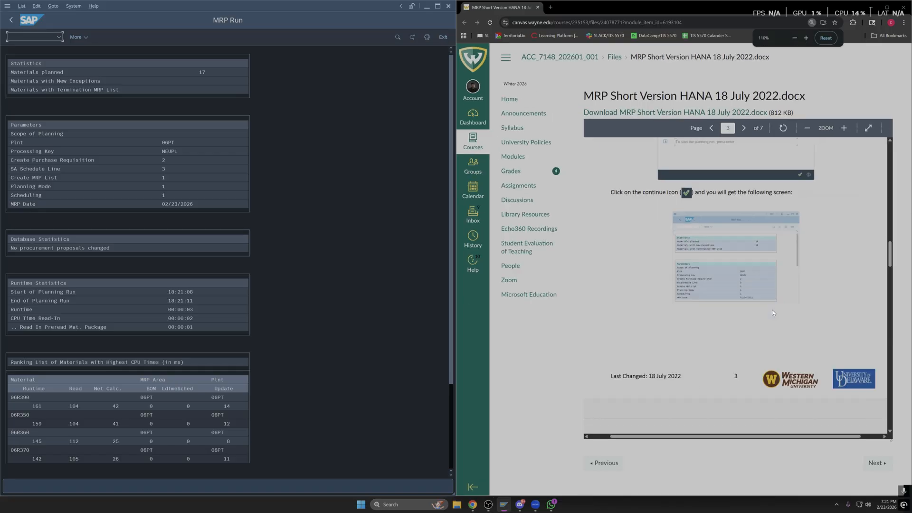
{"action": "scroll", "coordinate": [216, 196], "scroll_direction": "down", "scroll_amount": 2}
{"action": "scroll", "coordinate": [204, 174], "scroll_direction": "up", "scroll_amount": 2}
{"action": "scroll", "coordinate": [782, 238], "scroll_direction": "up", "scroll_amount": 3}
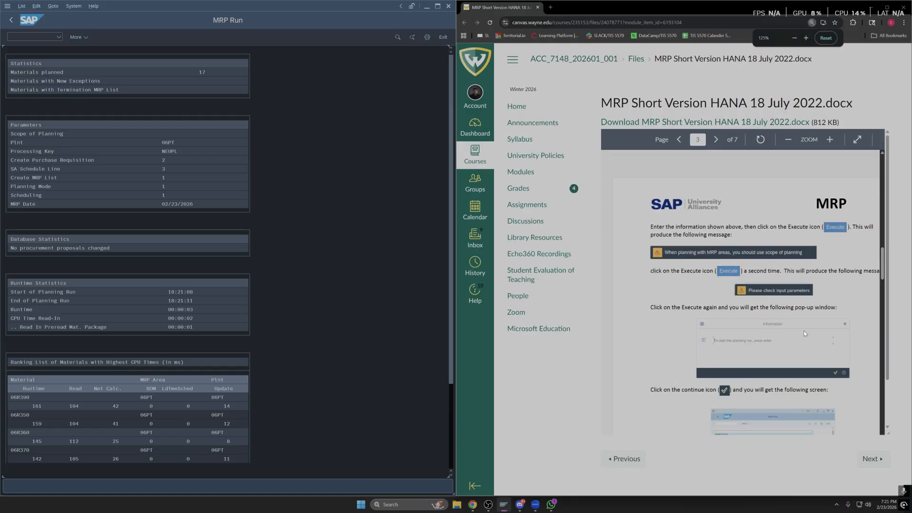
{"action": "scroll", "coordinate": [794, 353], "scroll_direction": "up", "scroll_amount": 2}
{"action": "scroll", "coordinate": [788, 362], "scroll_direction": "down", "scroll_amount": 3}
{"action": "scroll", "coordinate": [751, 394], "scroll_direction": "down", "scroll_amount": 3}
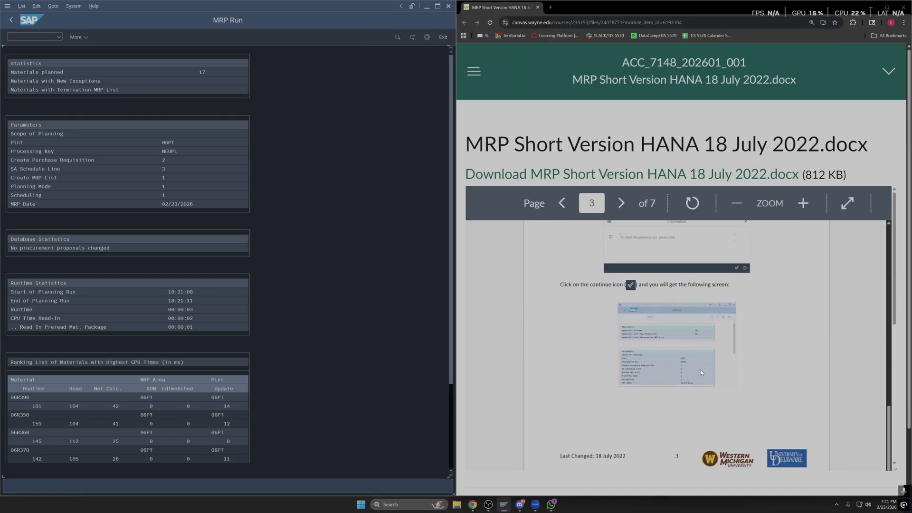
{"action": "left_click", "coordinate": [688, 363]}
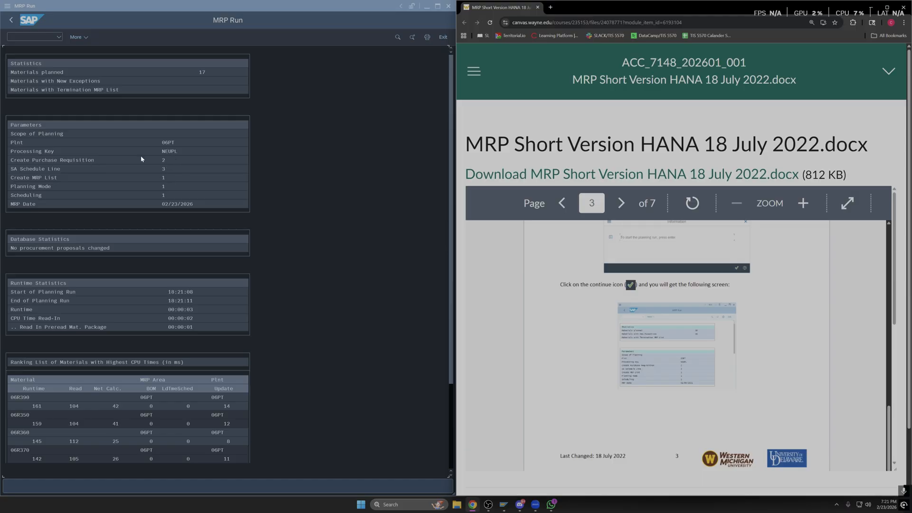
Step: Compare the MRP run's parameters, database statistics and runtime statistics with the samples on instruction pages 3 and 4
{"action": "scroll", "coordinate": [297, 256], "scroll_direction": "down", "scroll_amount": 2}
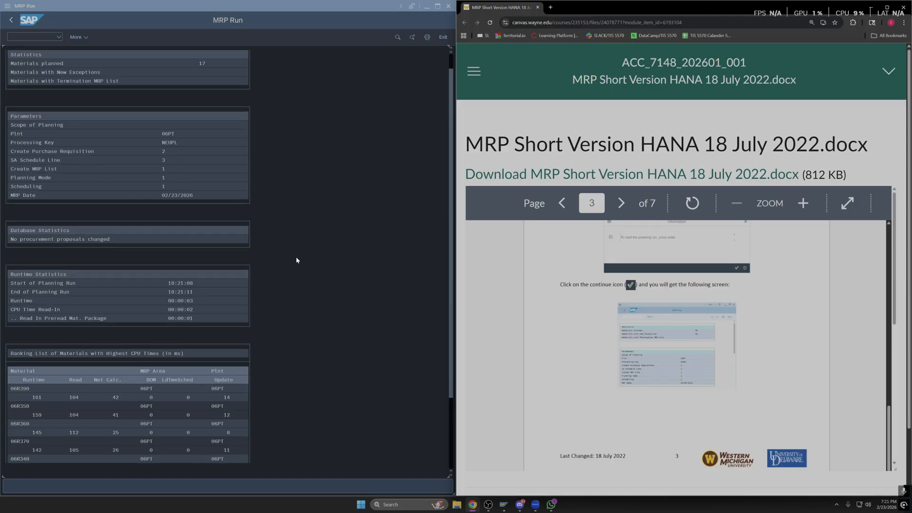
{"action": "scroll", "coordinate": [200, 79], "scroll_direction": "up", "scroll_amount": 1}
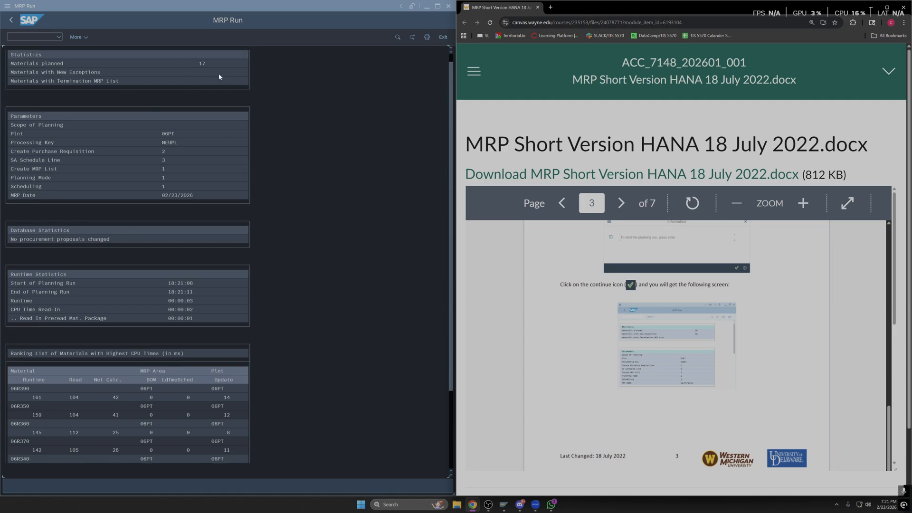
{"action": "scroll", "coordinate": [293, 289], "scroll_direction": "down", "scroll_amount": 4}
{"action": "scroll", "coordinate": [669, 349], "scroll_direction": "down", "scroll_amount": 6}
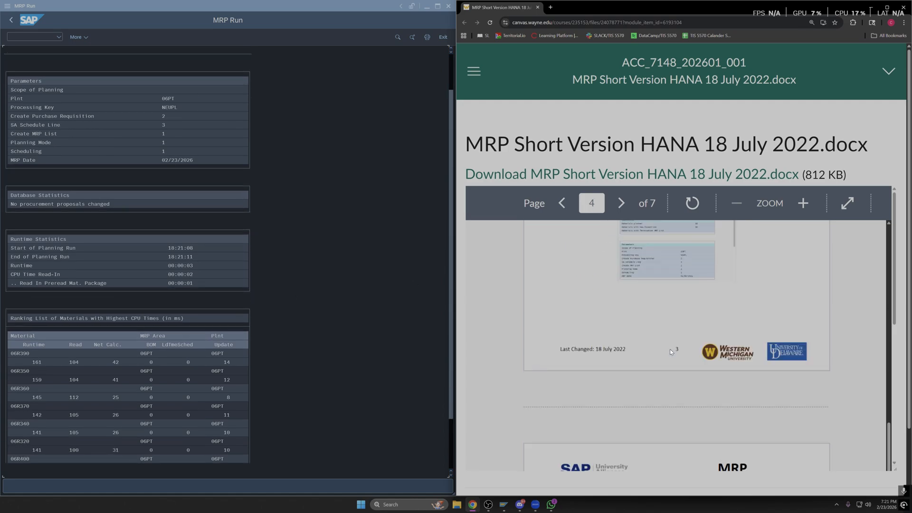
{"action": "scroll", "coordinate": [269, 221], "scroll_direction": "down", "scroll_amount": 4}
{"action": "scroll", "coordinate": [660, 337], "scroll_direction": "down", "scroll_amount": 2}
{"action": "scroll", "coordinate": [651, 329], "scroll_direction": "up", "scroll_amount": 2}
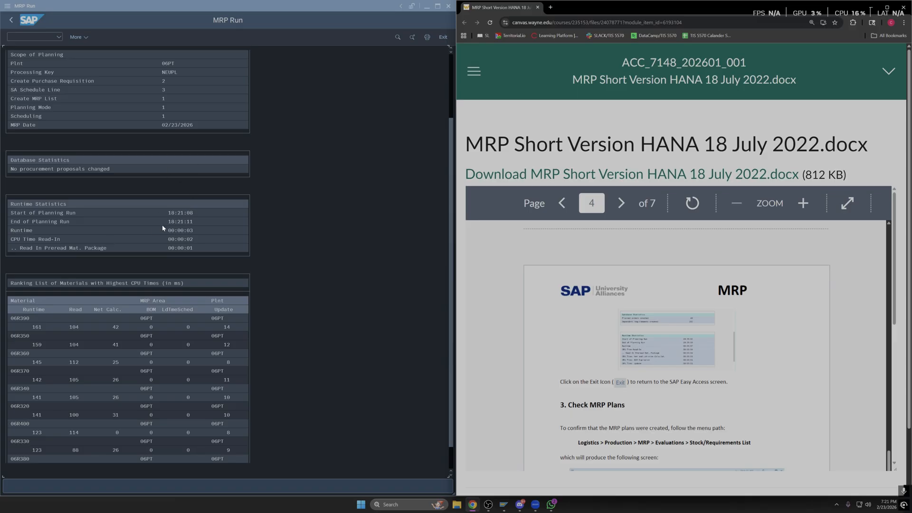
Step: Consult the Check MRP Plans instructions and exit the MRP run results to the SAP Easy Access screen
{"action": "scroll", "coordinate": [335, 325], "scroll_direction": "down", "scroll_amount": 2}
{"action": "scroll", "coordinate": [702, 352], "scroll_direction": "down", "scroll_amount": 1}
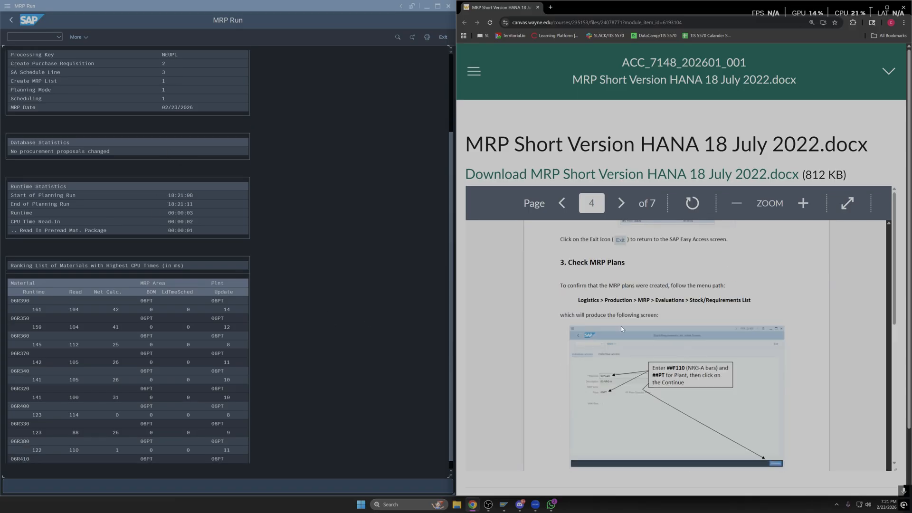
{"action": "scroll", "coordinate": [635, 333], "scroll_direction": "up", "scroll_amount": 4}
{"action": "scroll", "coordinate": [635, 333], "scroll_direction": "down", "scroll_amount": 4}
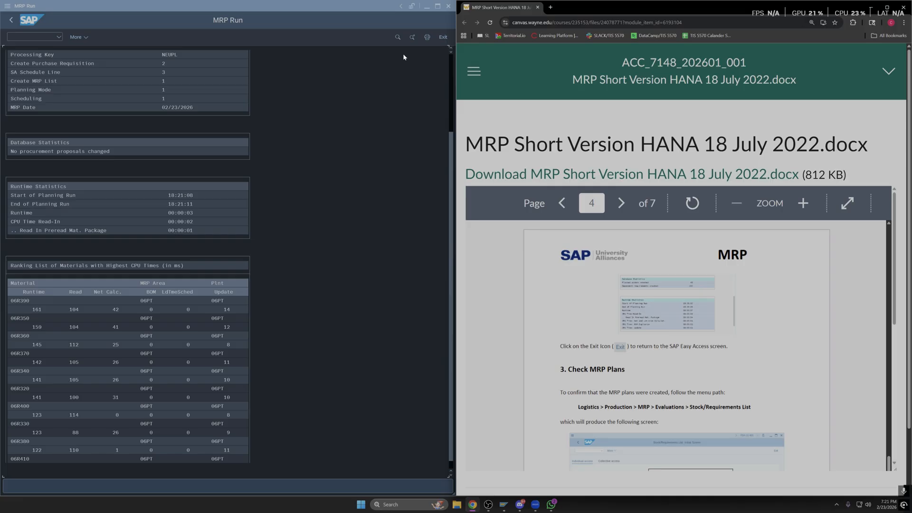
{"action": "left_click", "coordinate": [440, 38]}
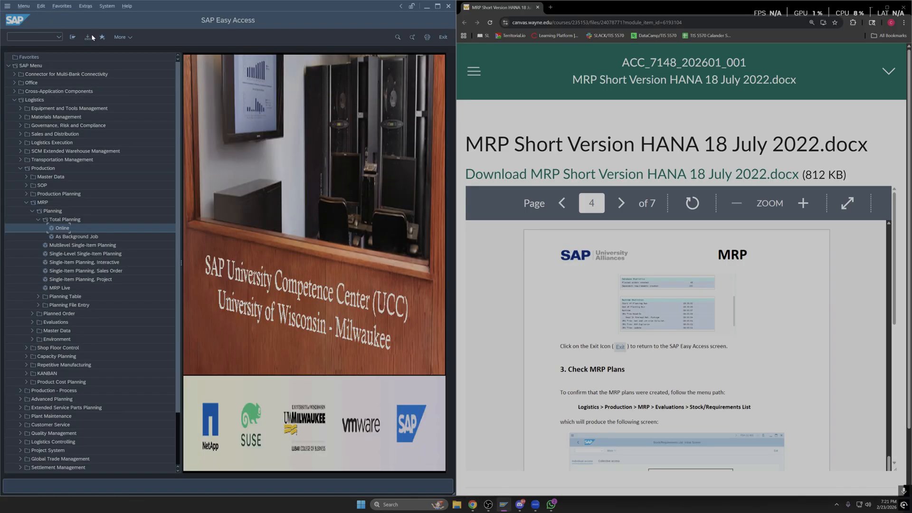
Step: Widen the SAP window and narrow the browser beside it while moving the instructions to page 5
{"action": "scroll", "coordinate": [669, 274], "scroll_direction": "down", "scroll_amount": 3}
{"action": "scroll", "coordinate": [669, 275], "scroll_direction": "up", "scroll_amount": 1}
{"action": "scroll", "coordinate": [668, 275], "scroll_direction": "down", "scroll_amount": 2}
{"action": "left_click_drag", "start_coordinate": [456, 227], "coordinate": [554, 241]}
{"action": "scroll", "coordinate": [627, 285], "scroll_direction": "down", "scroll_amount": 3}
{"action": "left_click", "coordinate": [617, 280]}
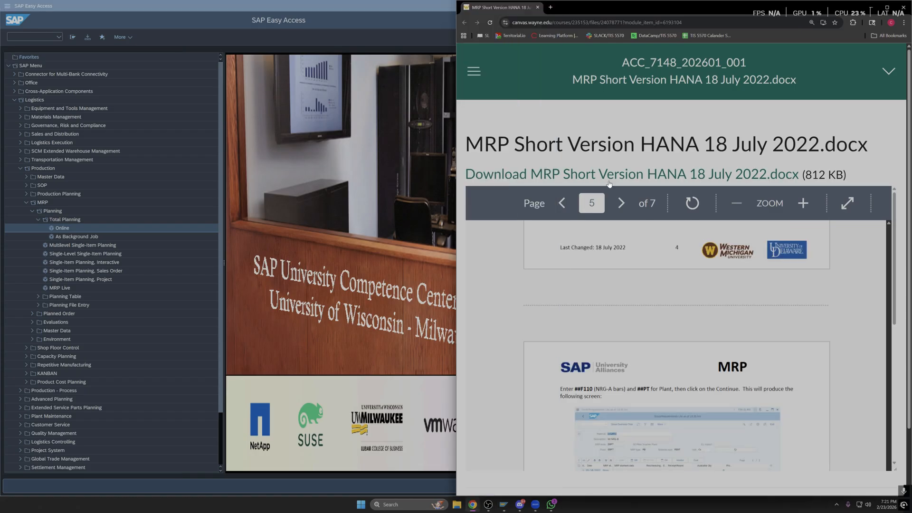
{"action": "left_click_drag", "start_coordinate": [455, 190], "coordinate": [558, 184]}
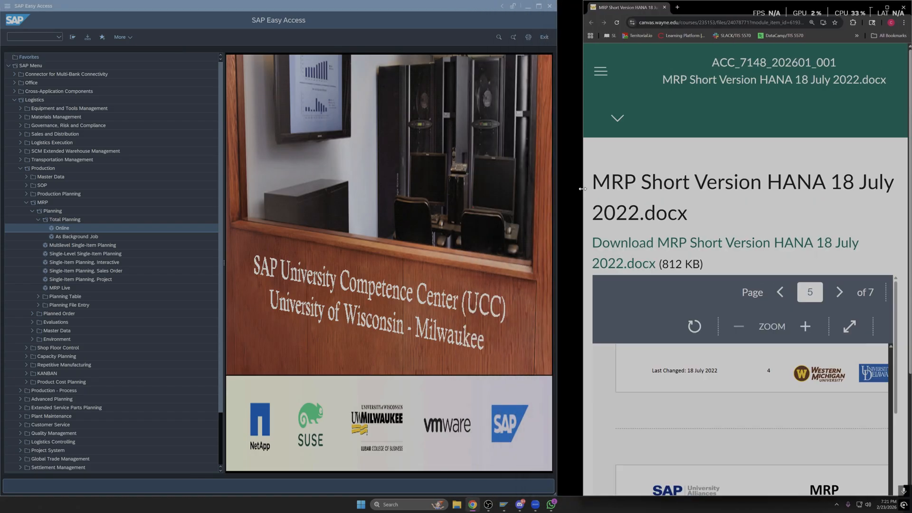
Step: Enlarge the instruction document and find the sample stock/requirements list for material ##F110
{"action": "scroll", "coordinate": [712, 306], "scroll_direction": "down", "scroll_amount": 3}
{"action": "scroll", "coordinate": [741, 295], "scroll_direction": "up", "scroll_amount": 1}
{"action": "scroll", "coordinate": [796, 232], "scroll_direction": "down", "scroll_amount": 1}
{"action": "left_click", "coordinate": [827, 163]}
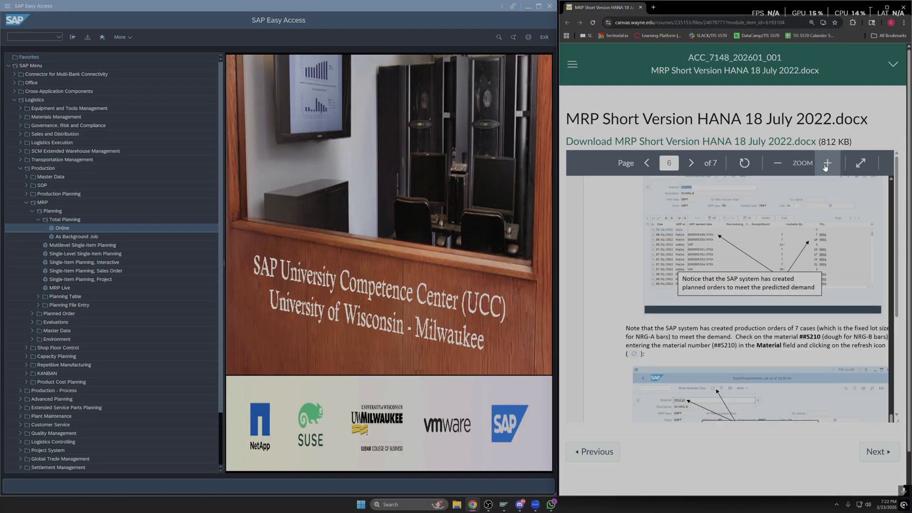
{"action": "scroll", "coordinate": [807, 293], "scroll_direction": "up", "scroll_amount": 3}
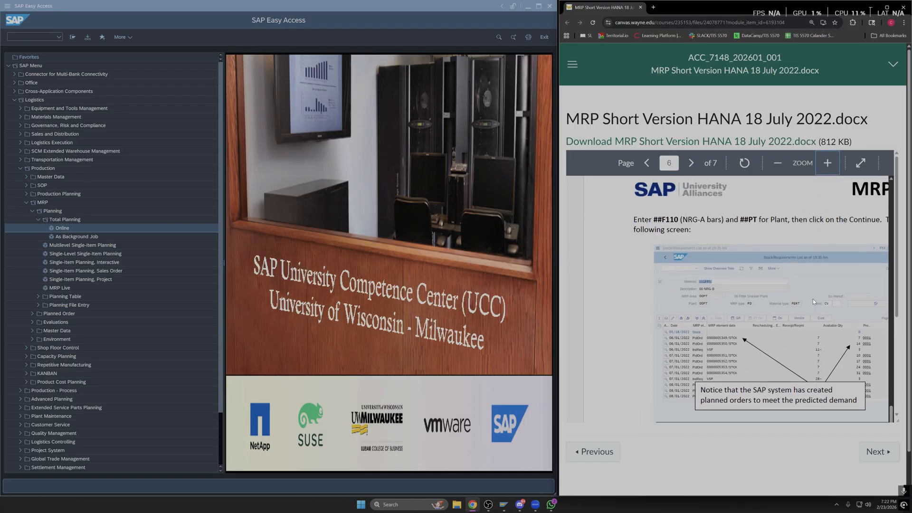
Step: Widen the browser window, set its page zoom to 100% and enlarge the instruction document to a readable size
{"action": "scroll", "coordinate": [814, 302], "scroll_direction": "down", "scroll_amount": 1}
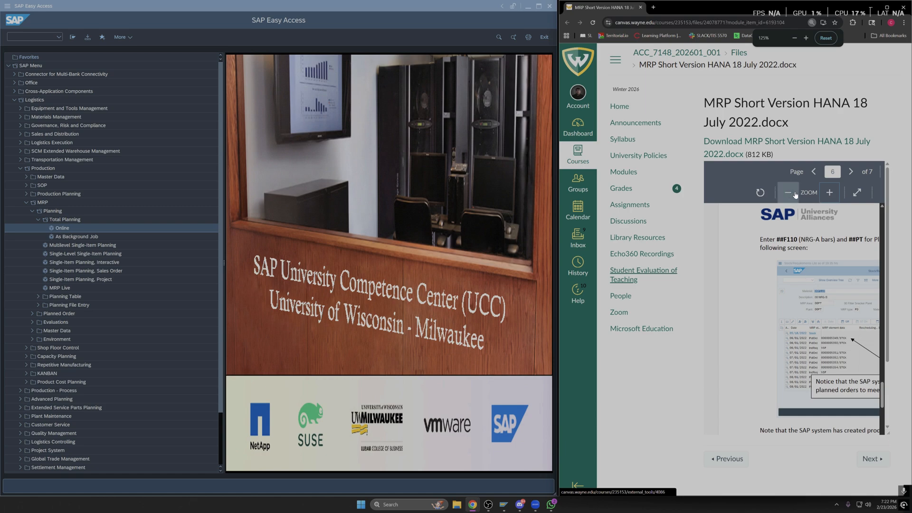
{"action": "scroll", "coordinate": [799, 226], "scroll_direction": "down", "scroll_amount": 1}
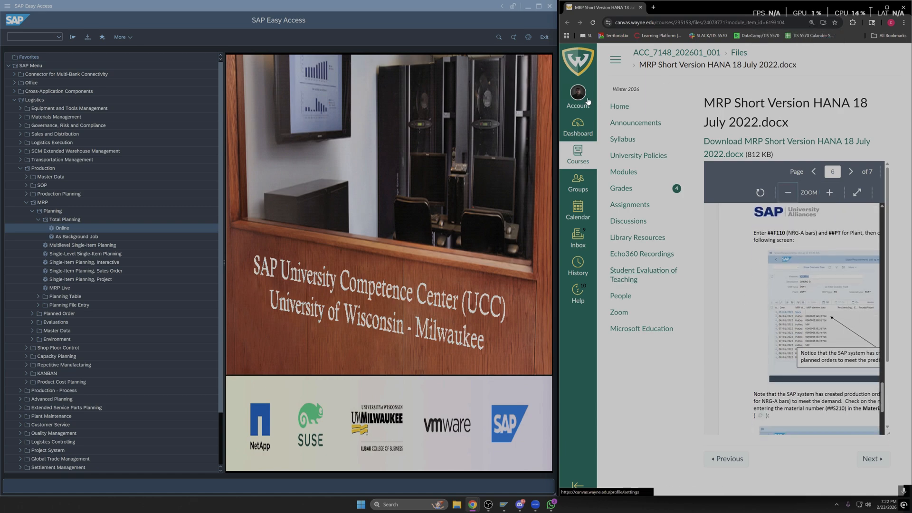
{"action": "left_click", "coordinate": [857, 192]}
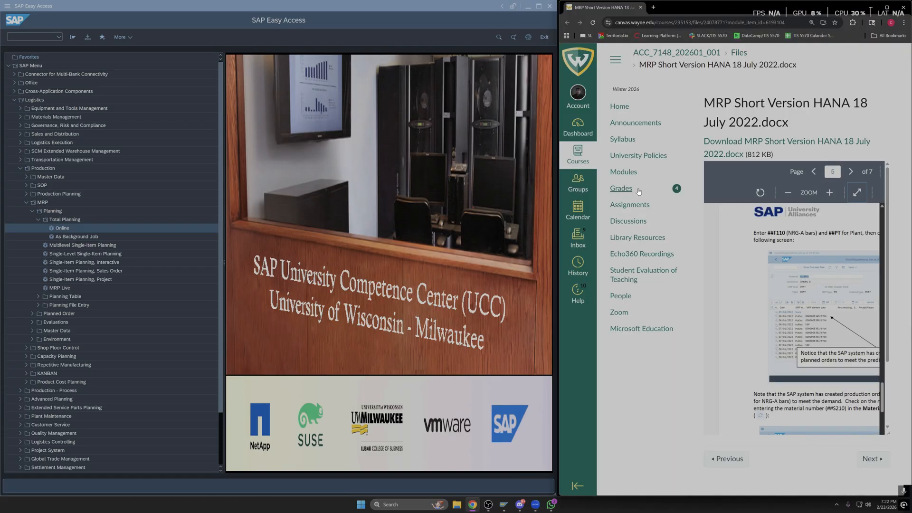
{"action": "left_click_drag", "start_coordinate": [558, 245], "coordinate": [518, 246]}
{"action": "scroll", "coordinate": [806, 304], "scroll_direction": "down", "scroll_amount": 2}
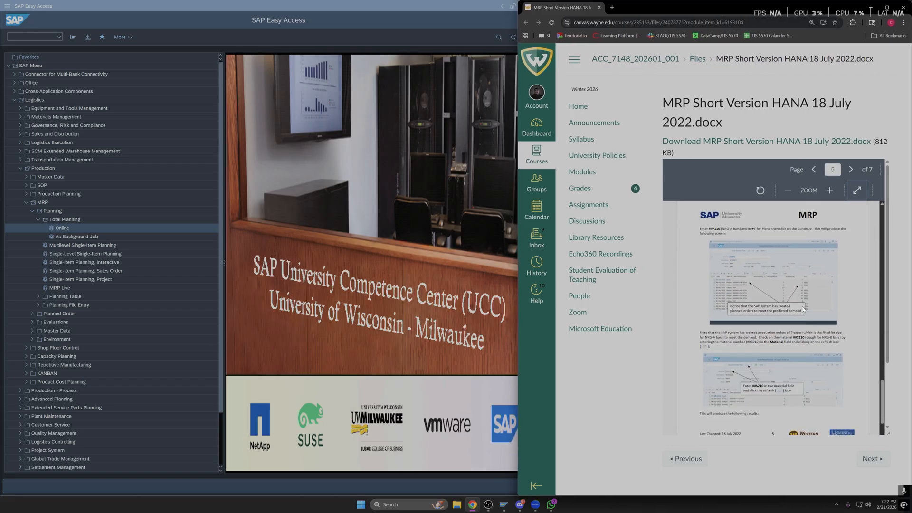
{"action": "key", "text": "ctrl+plus"}
{"action": "left_click", "coordinate": [825, 38]}
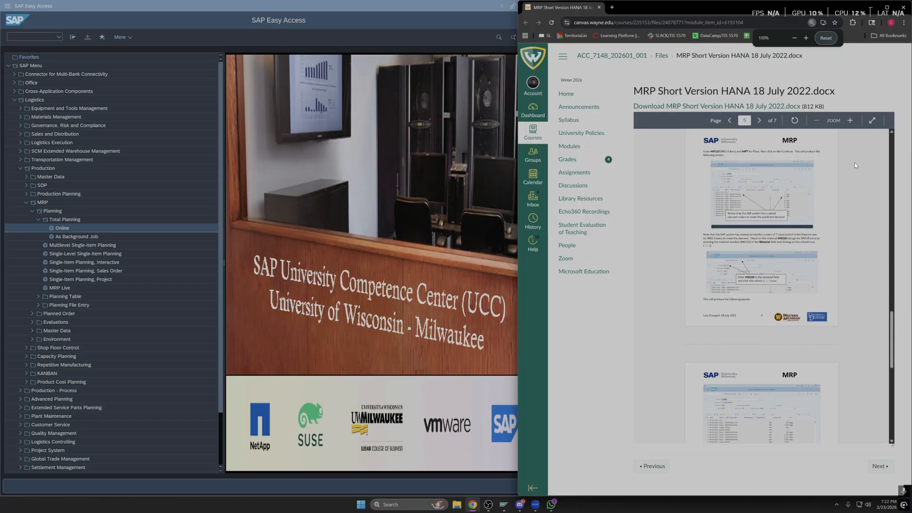
{"action": "left_click", "coordinate": [850, 121]}
{"action": "scroll", "coordinate": [808, 282], "scroll_direction": "up", "scroll_amount": 3}
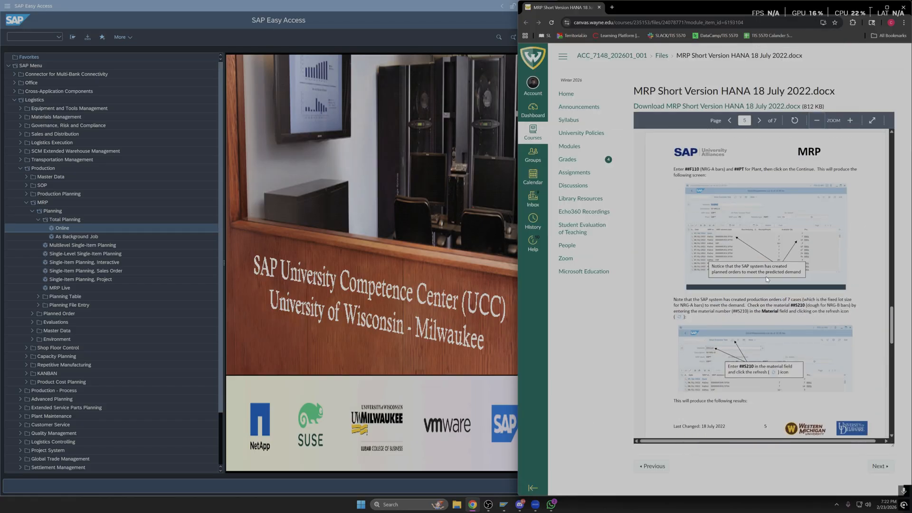
Step: Consult the Check MRP Plans section on instruction page 4 and open the Stock/Requirements List evaluation for production MRP in SAP
{"action": "scroll", "coordinate": [727, 290], "scroll_direction": "up", "scroll_amount": 7}
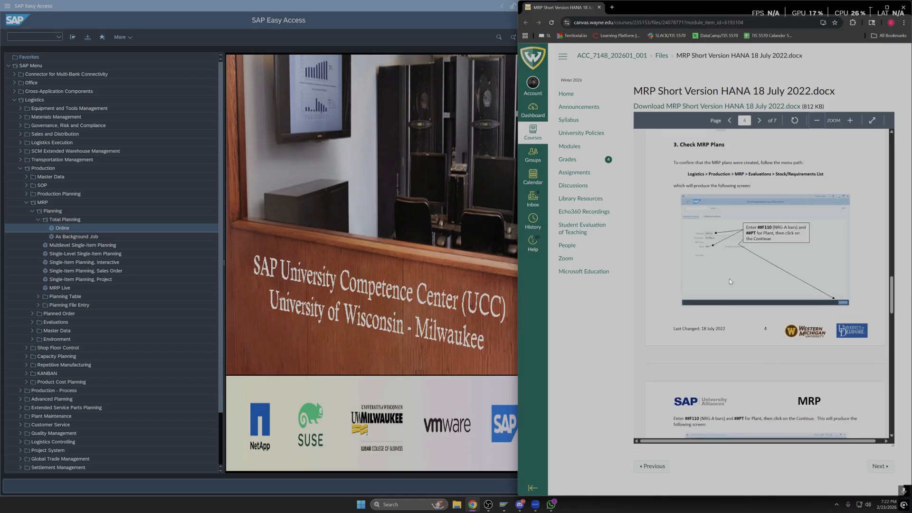
{"action": "scroll", "coordinate": [729, 284], "scroll_direction": "up", "scroll_amount": 5}
{"action": "scroll", "coordinate": [726, 286], "scroll_direction": "up", "scroll_amount": 10}
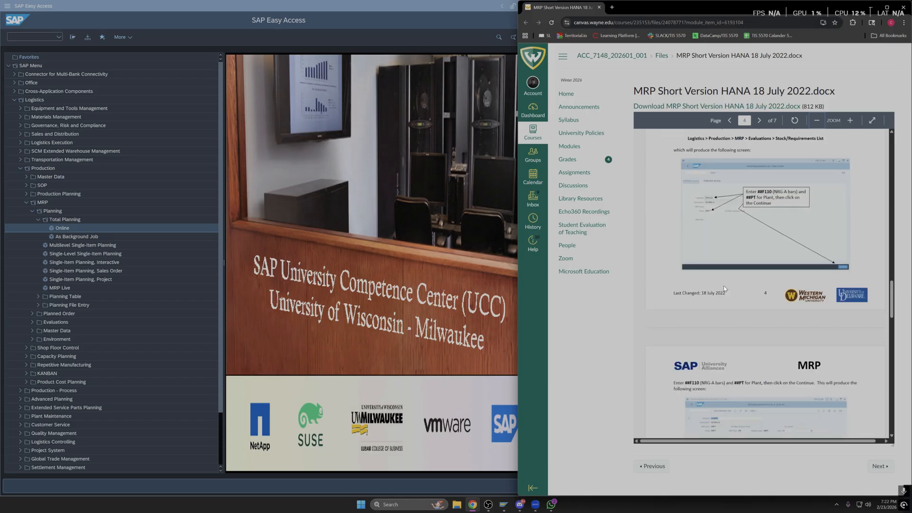
{"action": "scroll", "coordinate": [726, 292], "scroll_direction": "down", "scroll_amount": 10}
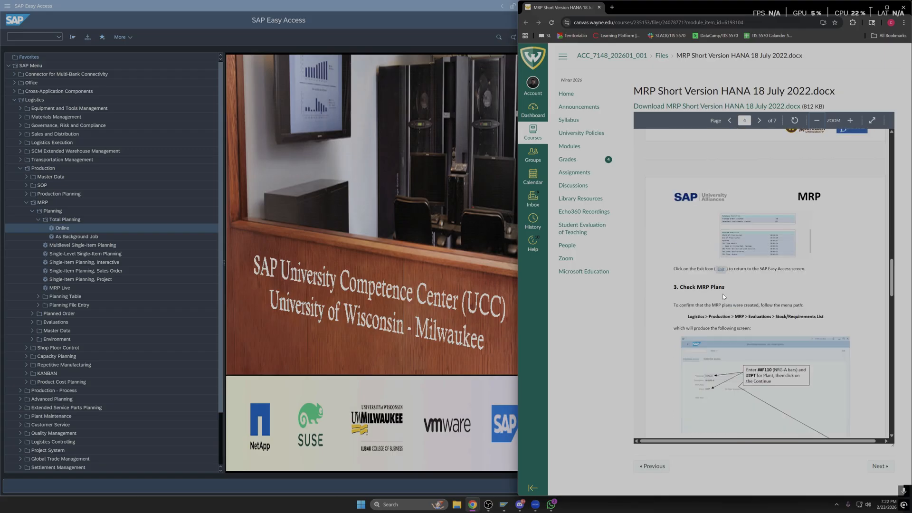
{"action": "left_click", "coordinate": [15, 100]}
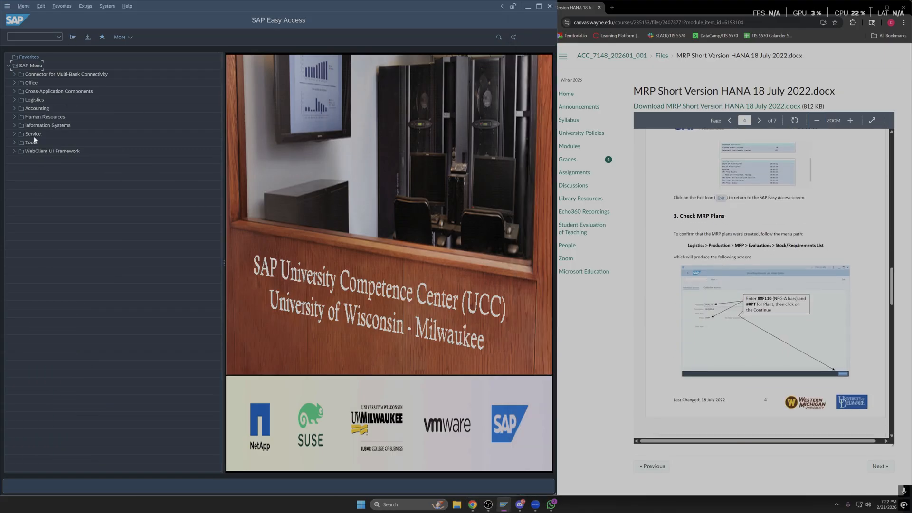
{"action": "left_click", "coordinate": [14, 100]}
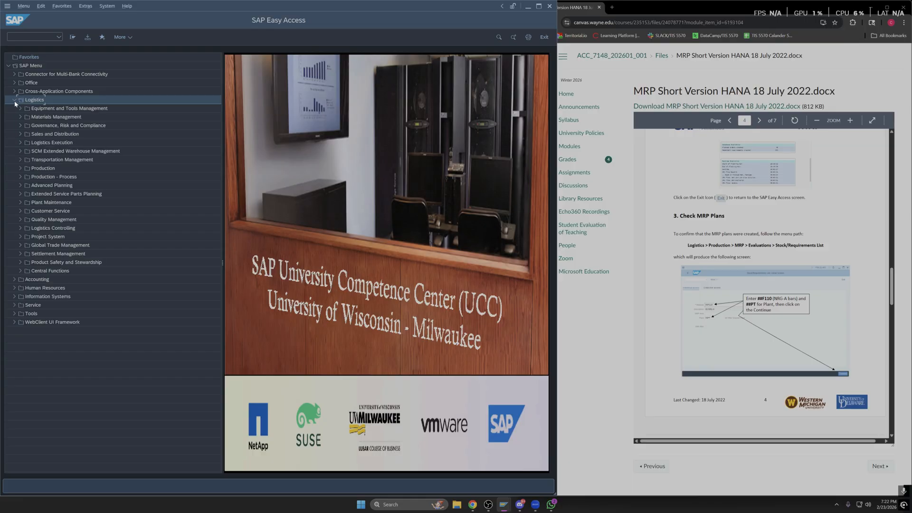
{"action": "left_click", "coordinate": [21, 168]}
{"action": "left_click", "coordinate": [27, 202]}
{"action": "left_click", "coordinate": [32, 228]}
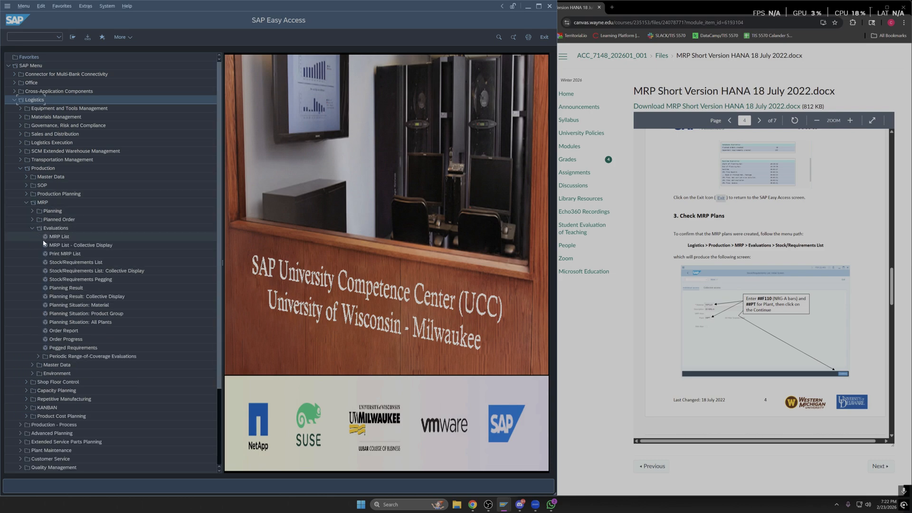
{"action": "double_click", "coordinate": [66, 263]}
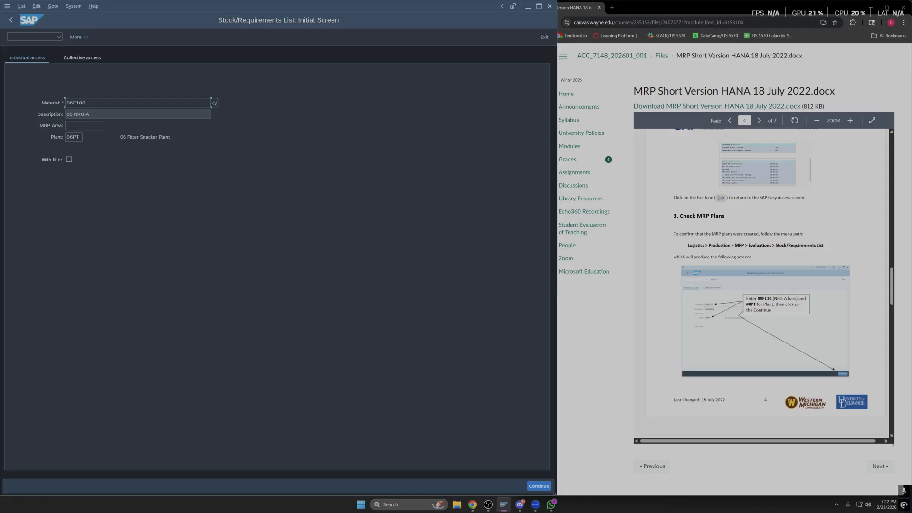
Step: Display the stock/requirements list for material 06F110 in plant 06PT
{"action": "key", "text": "BackSpace"}
{"action": "key", "text": "BackSpace"}
{"action": "type", "text": "10"}
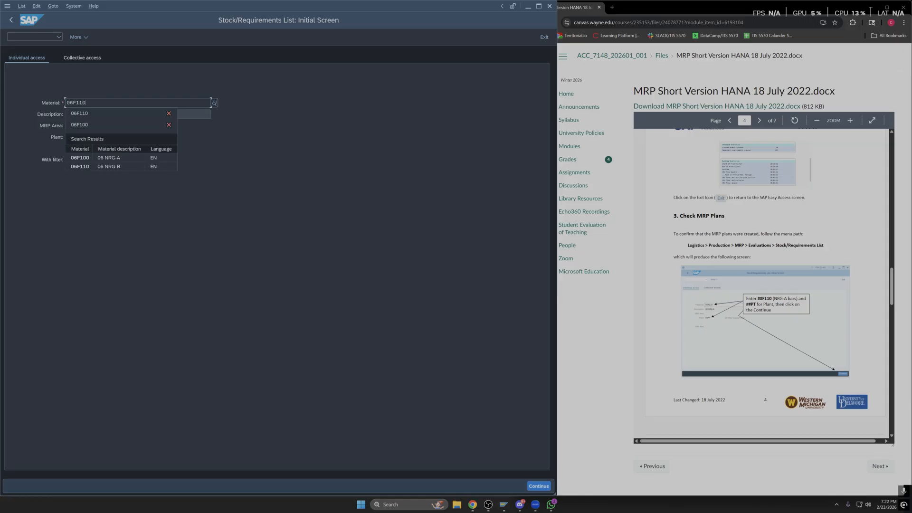
{"action": "left_click", "coordinate": [298, 259]}
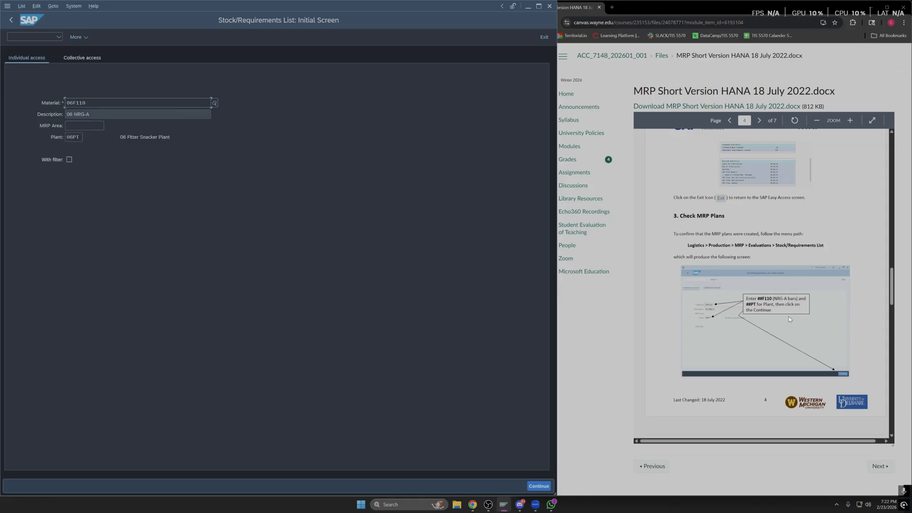
{"action": "left_click", "coordinate": [75, 138]}
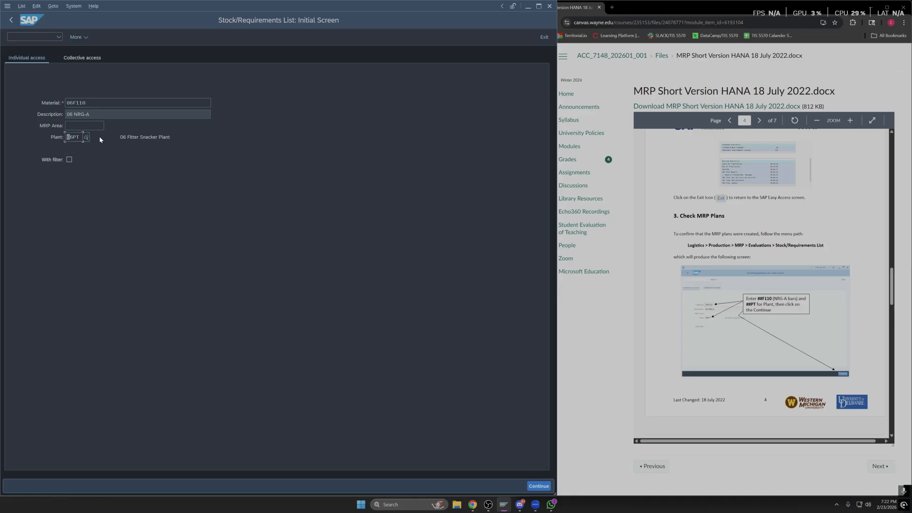
{"action": "left_click", "coordinate": [539, 486]}
Step: Compare the list with the sample on instruction page 5 and reload it for dough material 06S210
{"action": "scroll", "coordinate": [747, 387], "scroll_direction": "down", "scroll_amount": 5}
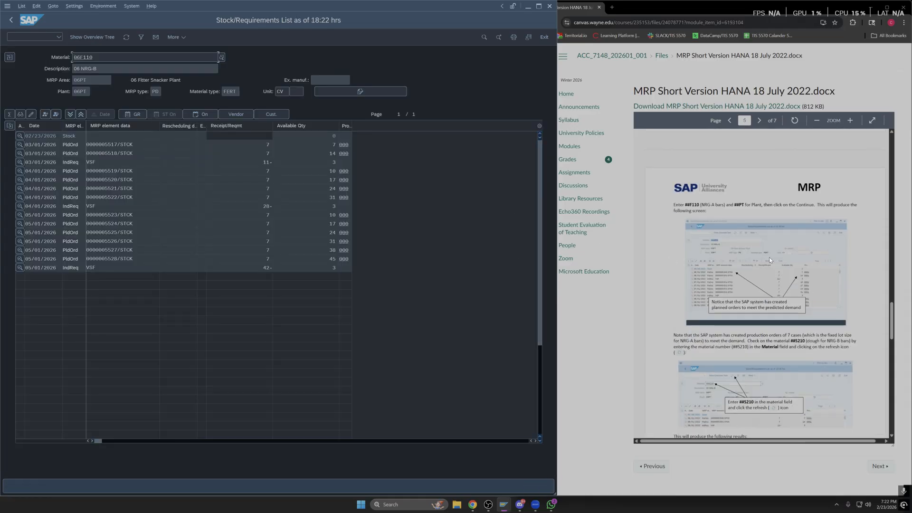
{"action": "left_click", "coordinate": [725, 297]}
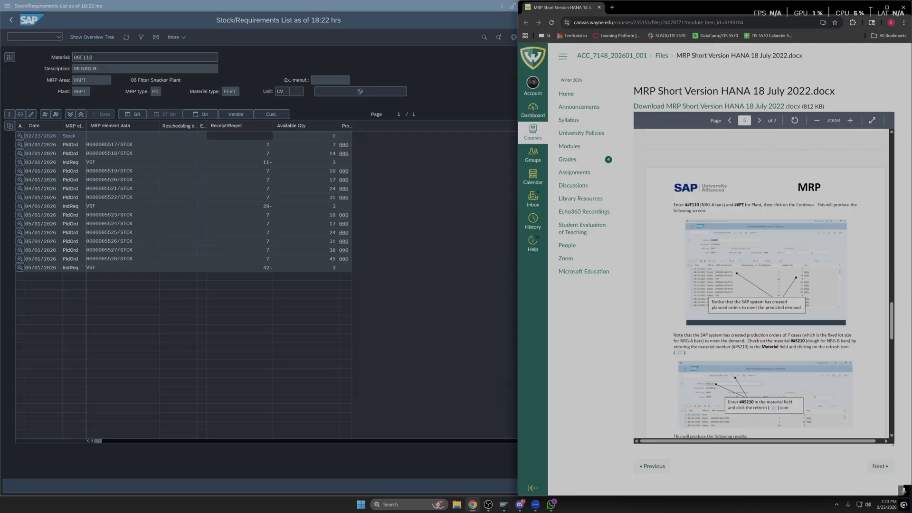
{"action": "scroll", "coordinate": [711, 326], "scroll_direction": "down", "scroll_amount": 2}
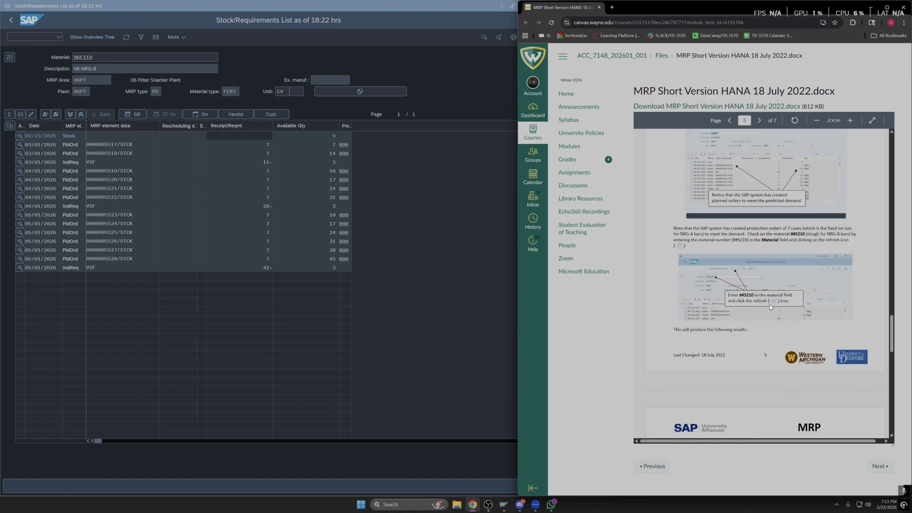
{"action": "left_click", "coordinate": [97, 57]}
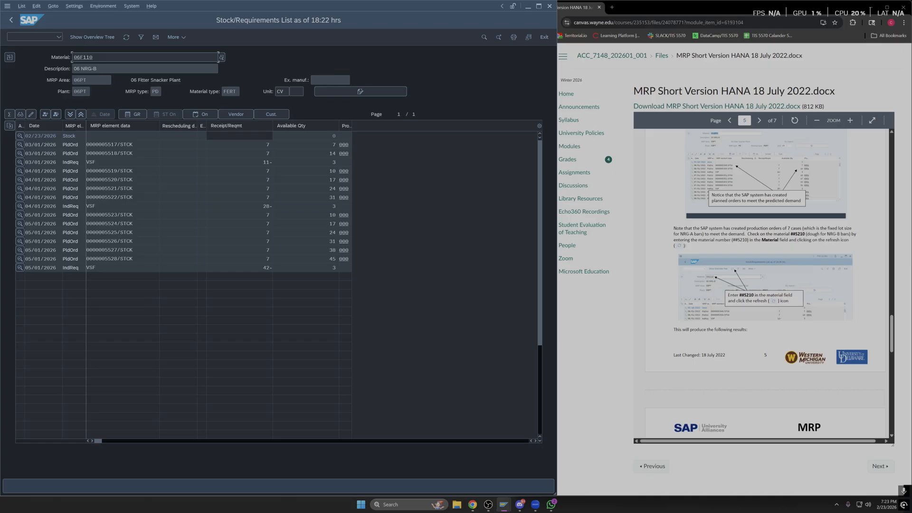
{"action": "key", "text": "BackSpace"}
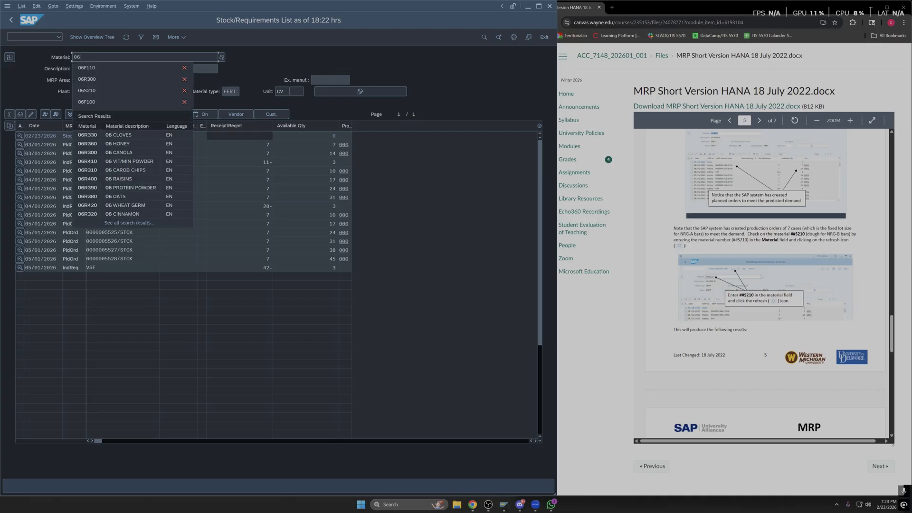
{"action": "type", "text": "S210"}
{"action": "key", "text": "Return"}
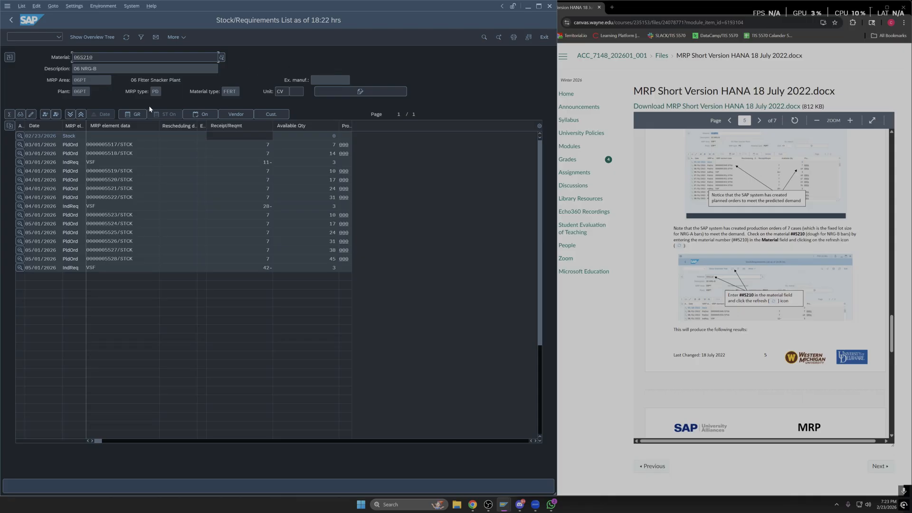
{"action": "left_click", "coordinate": [126, 37]}
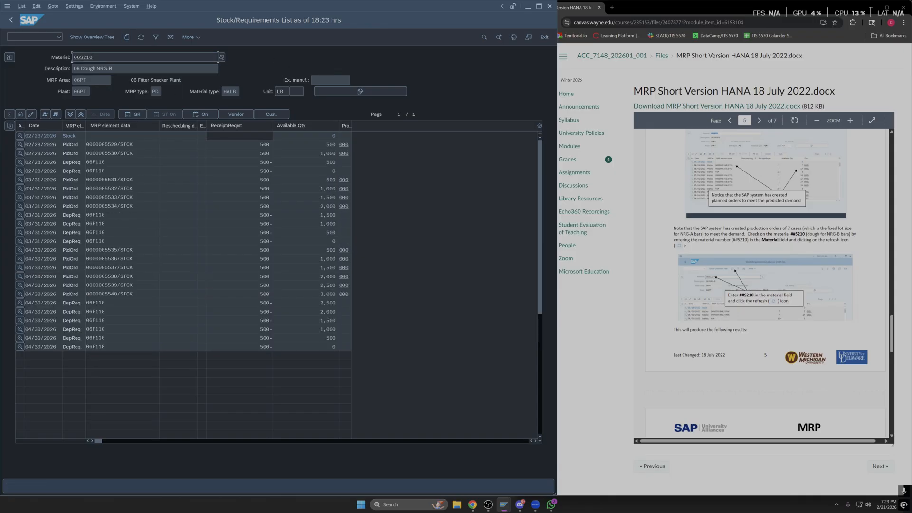
Step: Read the note on instruction page 6 and reload the stock/requirements list for Canola material 06R300
{"action": "scroll", "coordinate": [819, 253], "scroll_direction": "down", "scroll_amount": 5}
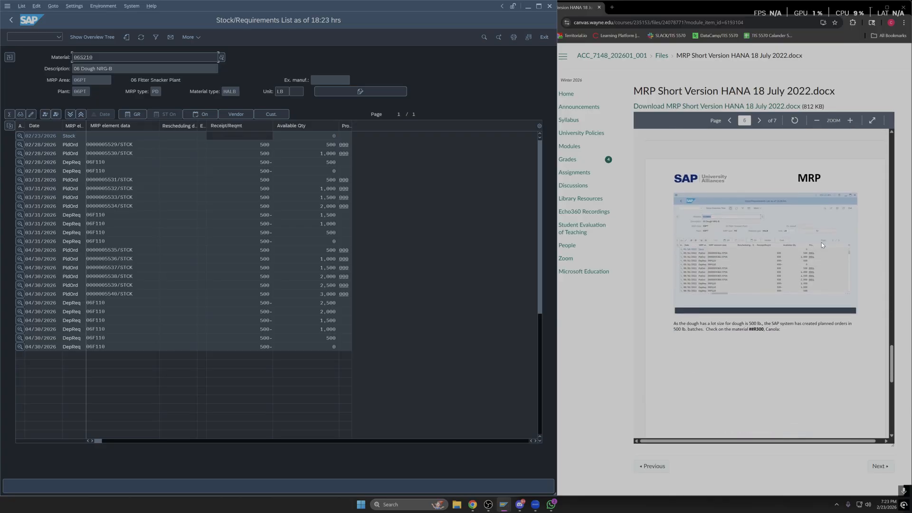
{"action": "scroll", "coordinate": [820, 241], "scroll_direction": "down", "scroll_amount": 1}
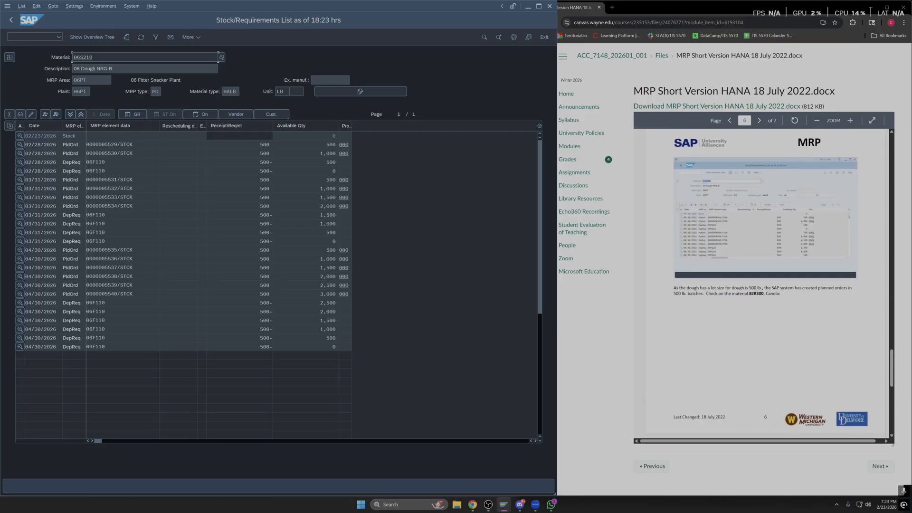
{"action": "left_click_drag", "start_coordinate": [676, 288], "coordinate": [749, 287]}
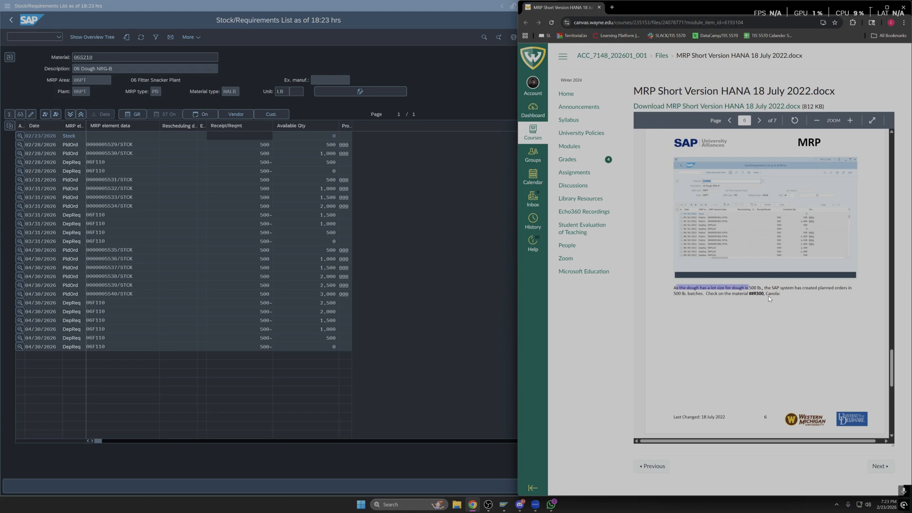
{"action": "left_click_drag", "start_coordinate": [718, 293], "coordinate": [776, 294]}
{"action": "left_click", "coordinate": [102, 57]}
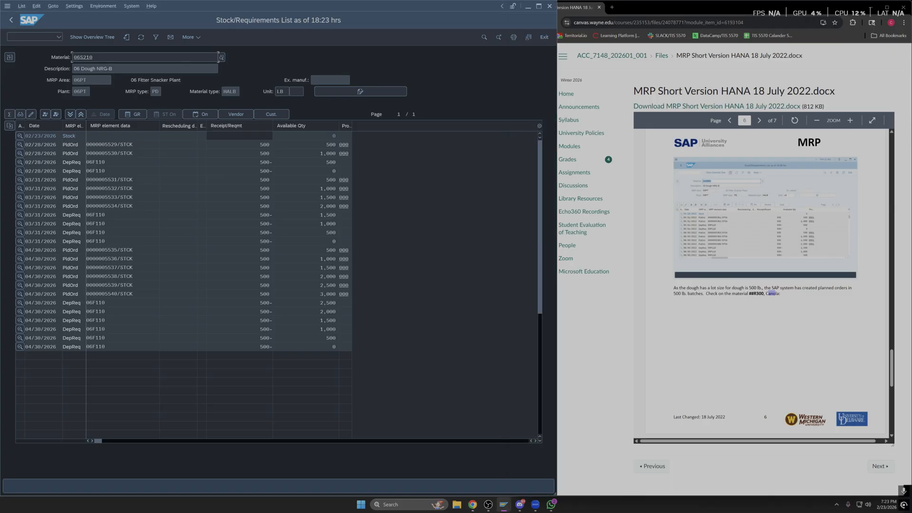
{"action": "key", "text": "BackSpace"}
{"action": "key", "text": "BackSpace"}
{"action": "key", "text": "BackSpace"}
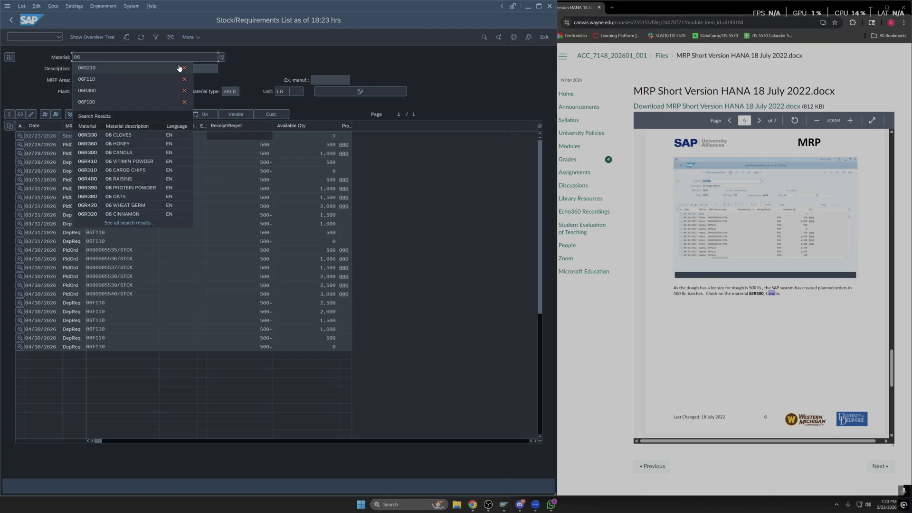
{"action": "type", "text": "R300"}
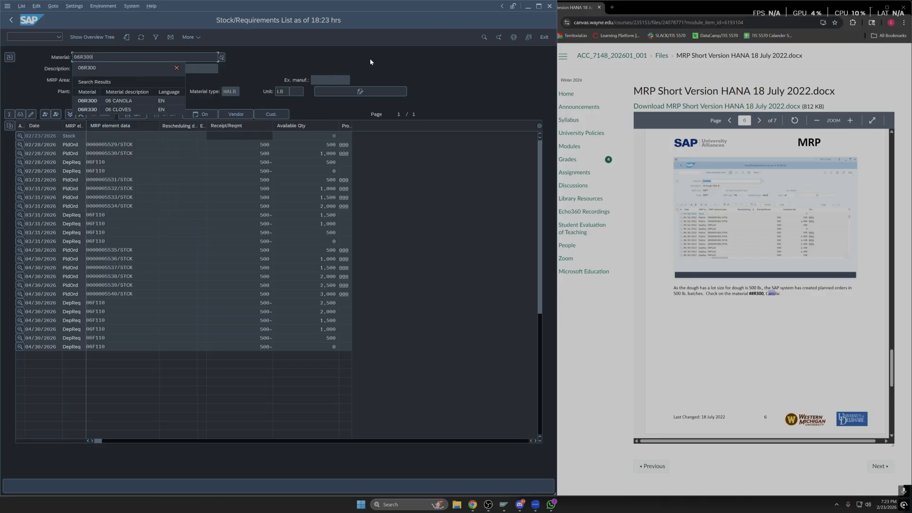
{"action": "key", "text": "Return"}
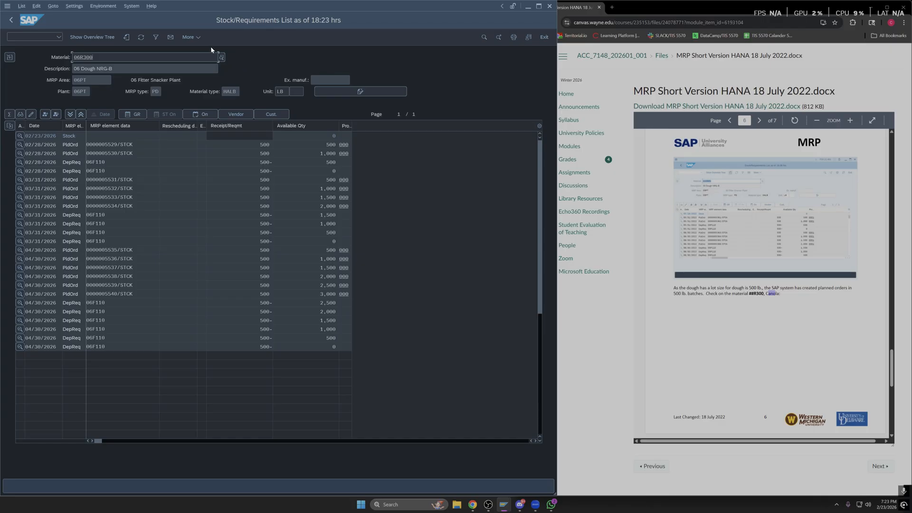
{"action": "left_click", "coordinate": [141, 39]}
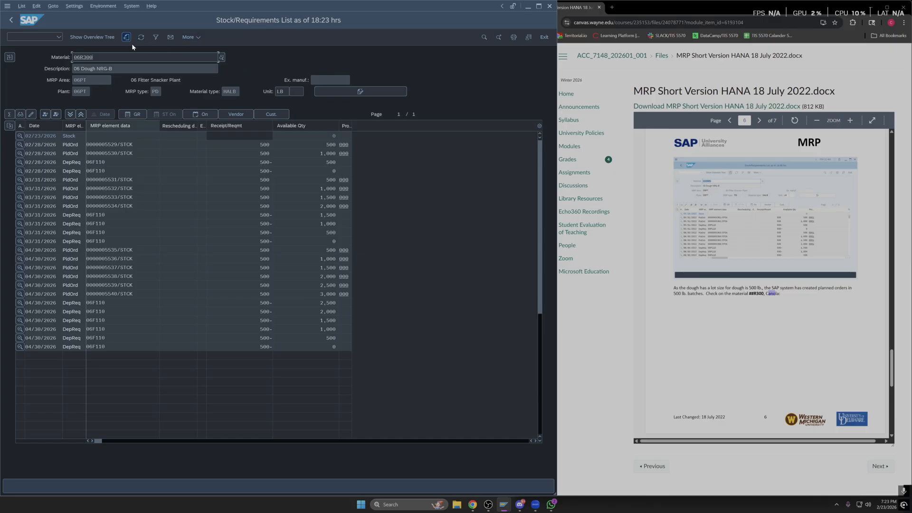
{"action": "left_click", "coordinate": [142, 39]}
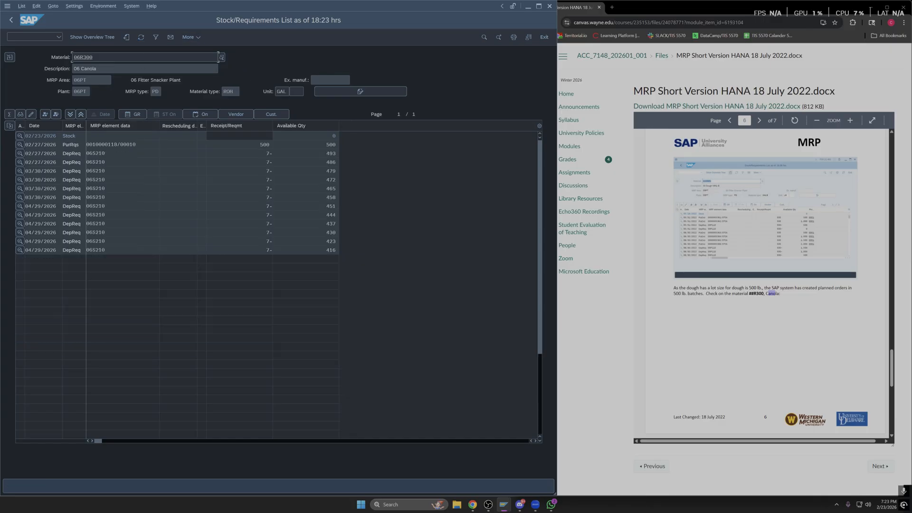
Step: Compare the refreshed Canola requirements list with the sample and the closing note on instruction page 7
{"action": "scroll", "coordinate": [880, 336], "scroll_direction": "down", "scroll_amount": 5}
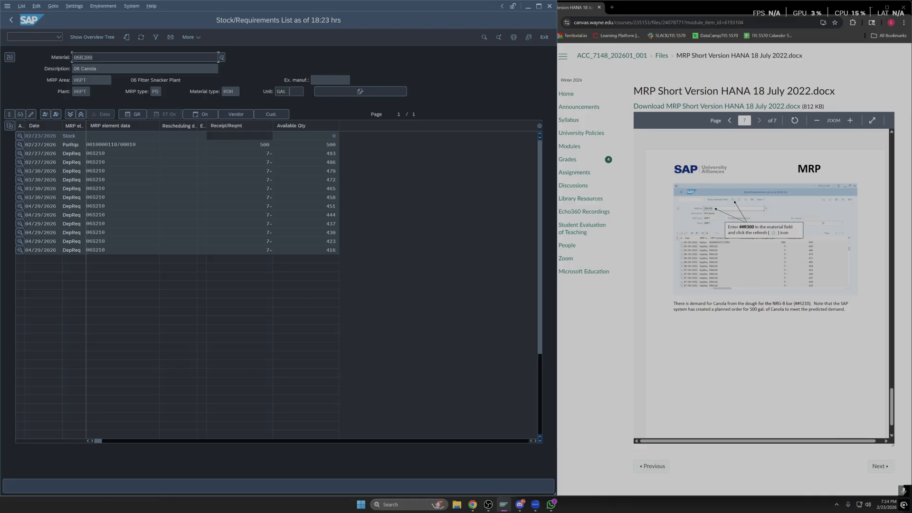
{"action": "scroll", "coordinate": [722, 232], "scroll_direction": "up", "scroll_amount": 2}
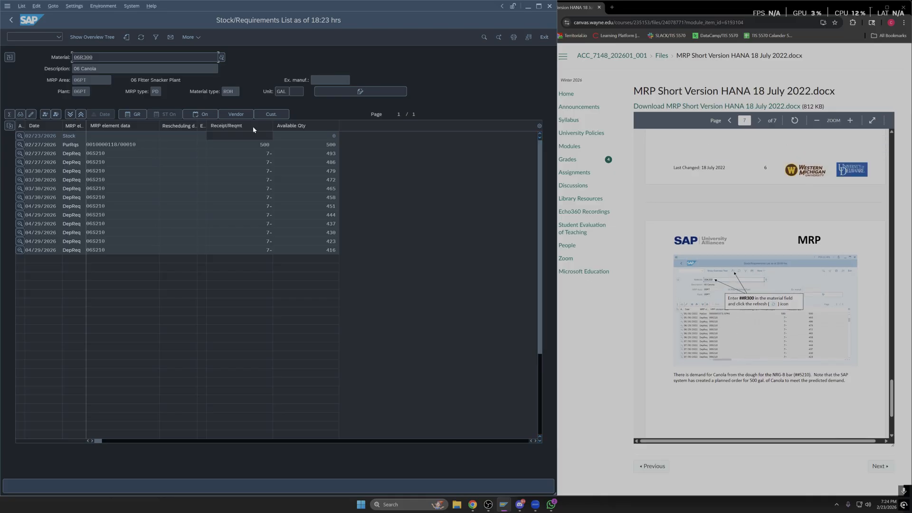
{"action": "left_click_drag", "start_coordinate": [686, 374], "coordinate": [706, 380]}
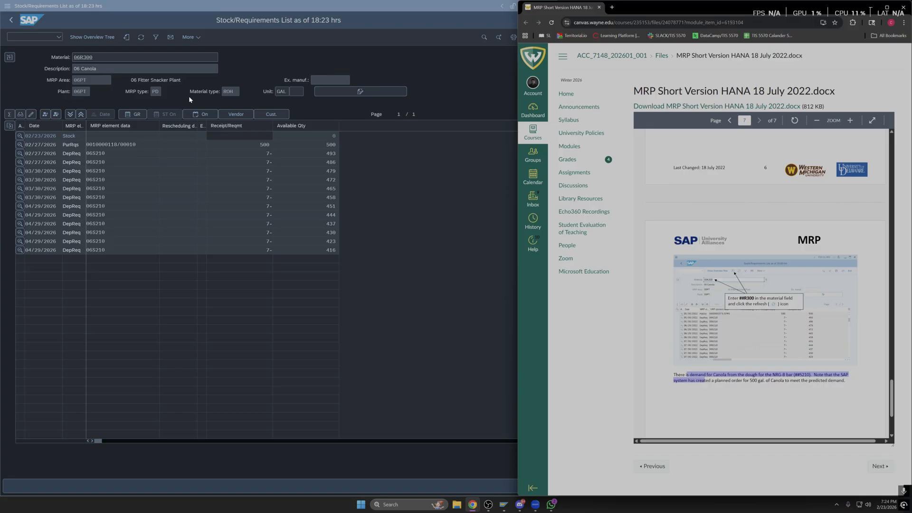
{"action": "left_click", "coordinate": [141, 38]}
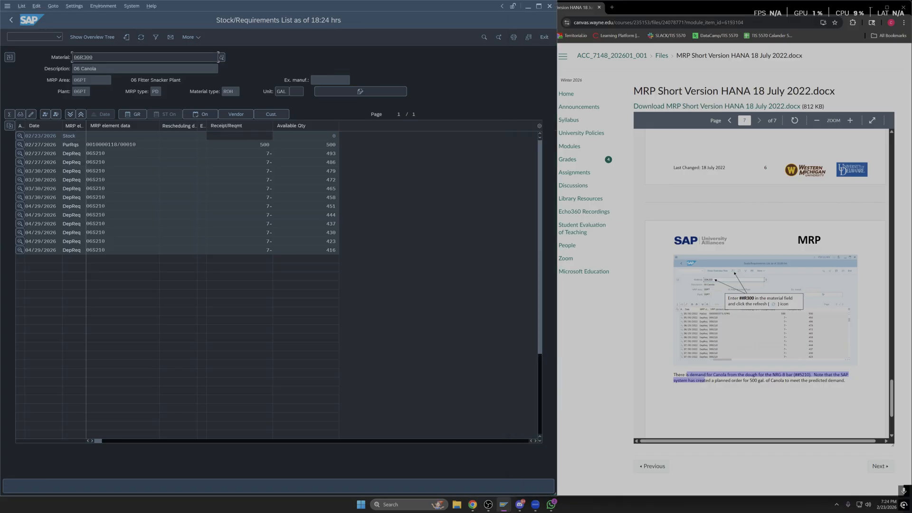
{"action": "scroll", "coordinate": [697, 303], "scroll_direction": "down", "scroll_amount": 2}
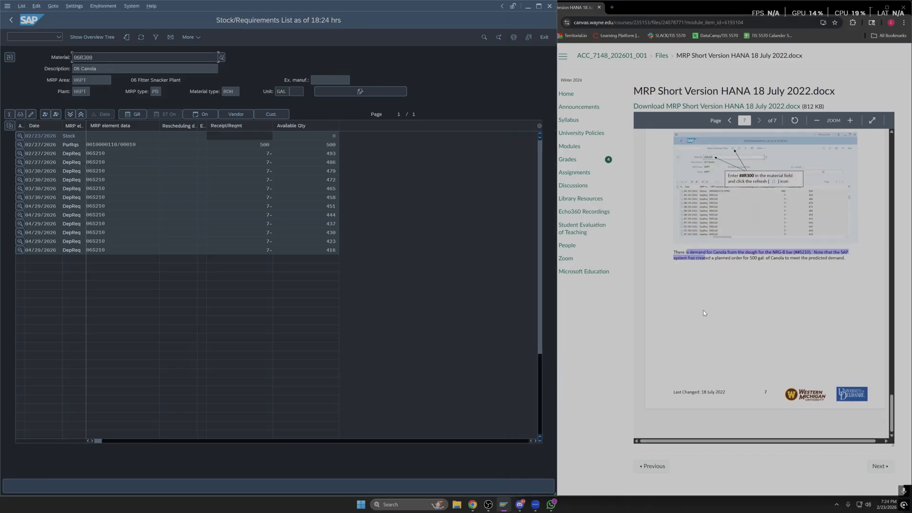
{"action": "scroll", "coordinate": [703, 334], "scroll_direction": "up", "scroll_amount": 2}
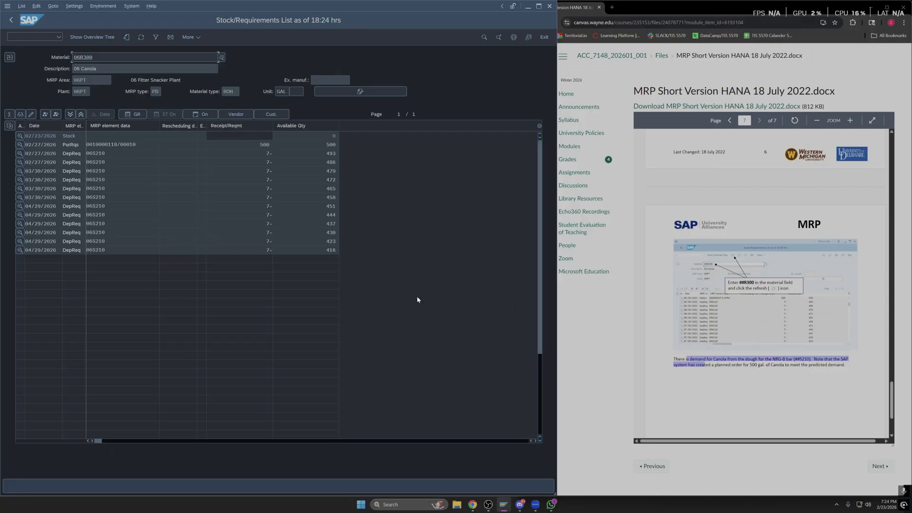